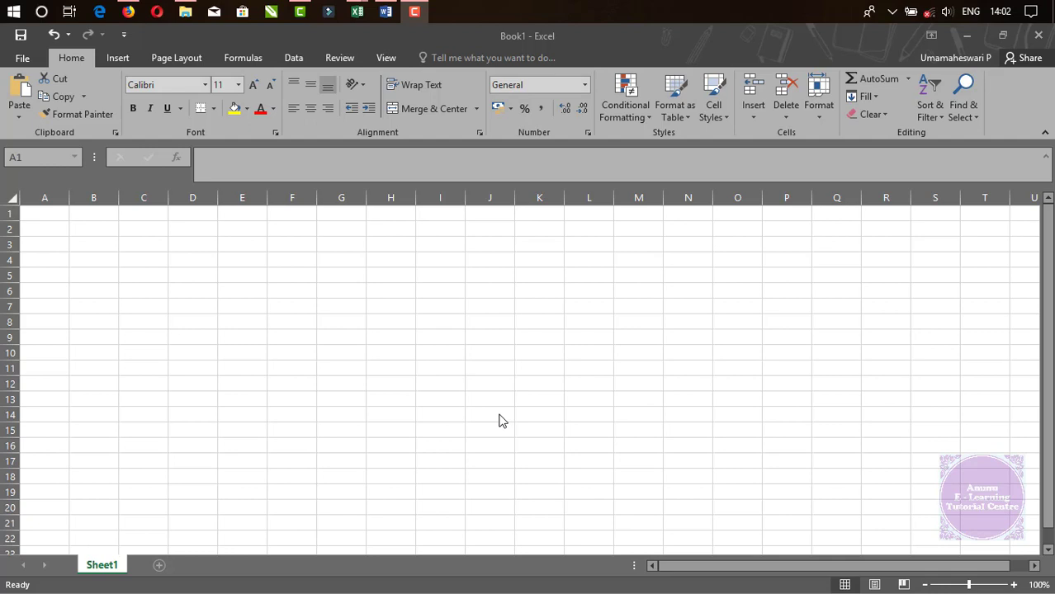
- Zoom in on the worksheet and collapse the expanded formula bar
left_click(585, 87)
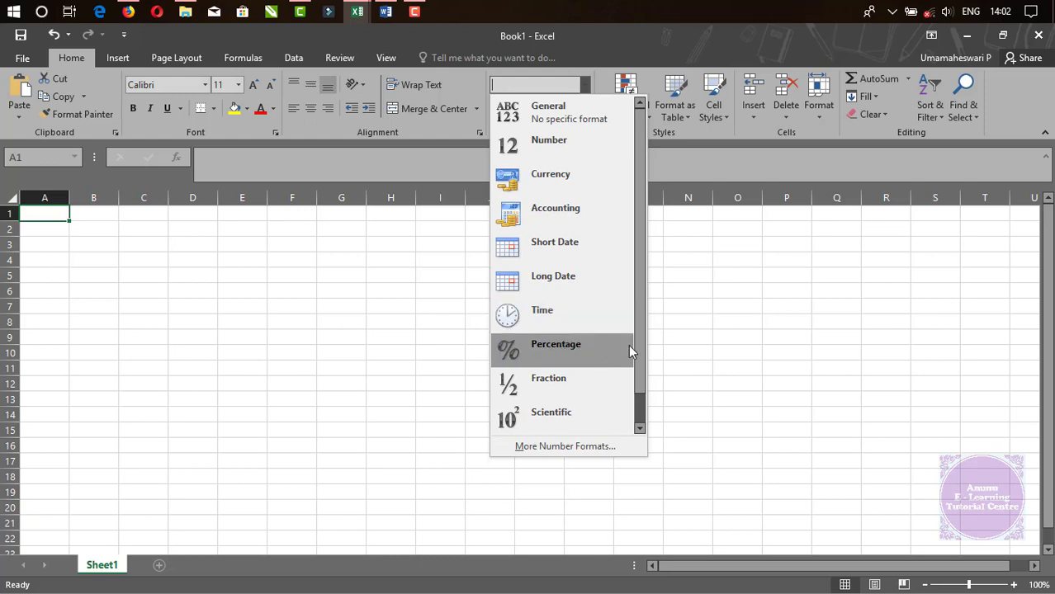
left_click_drag(635, 355, 635, 394)
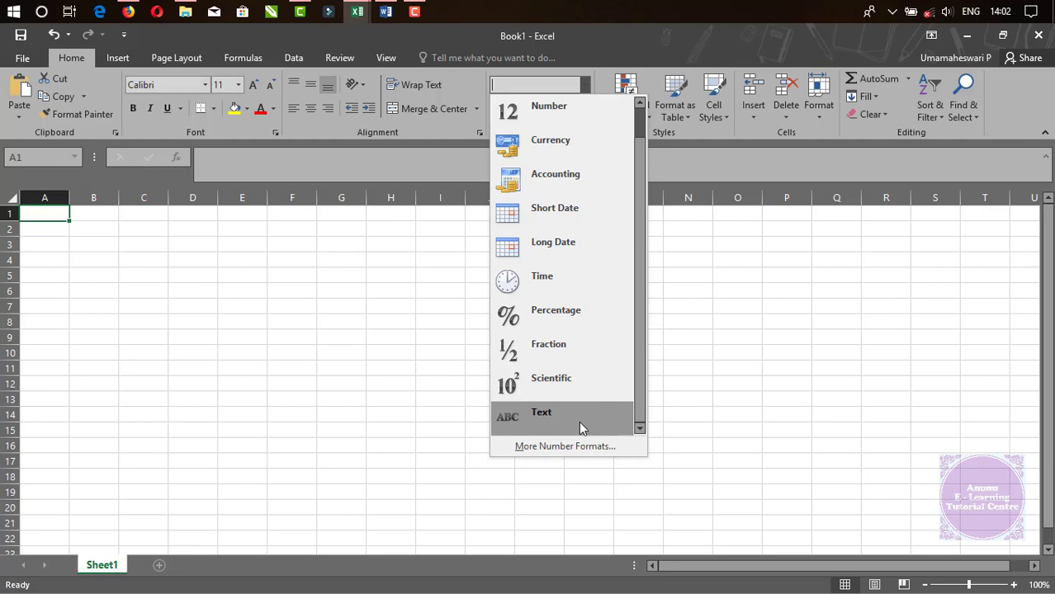
left_click(701, 314)
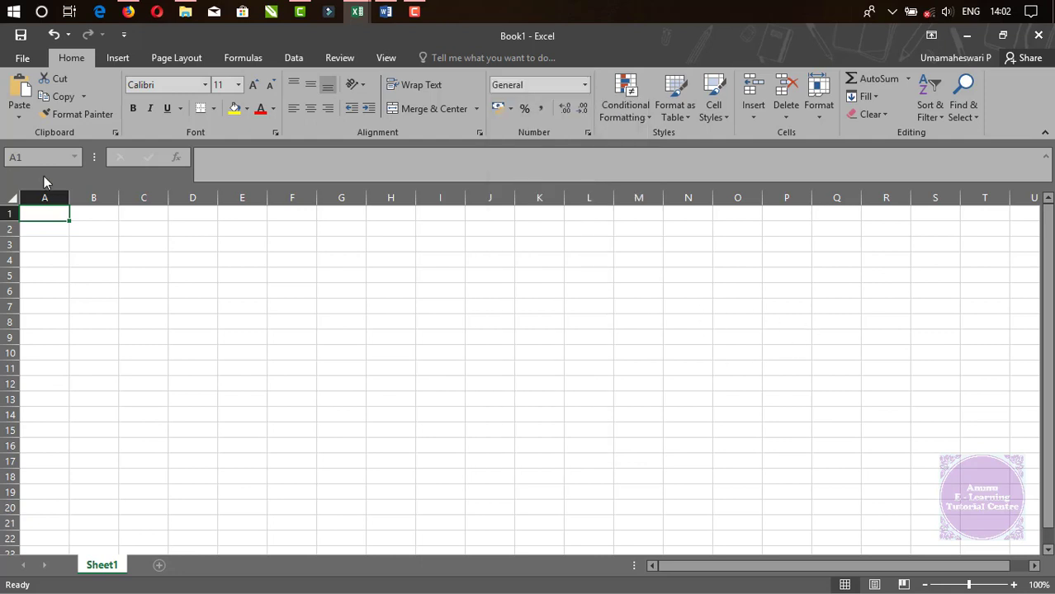
left_click(10, 201)
scroll(613, 371, "up", 3, "ctrl")
left_click(613, 371)
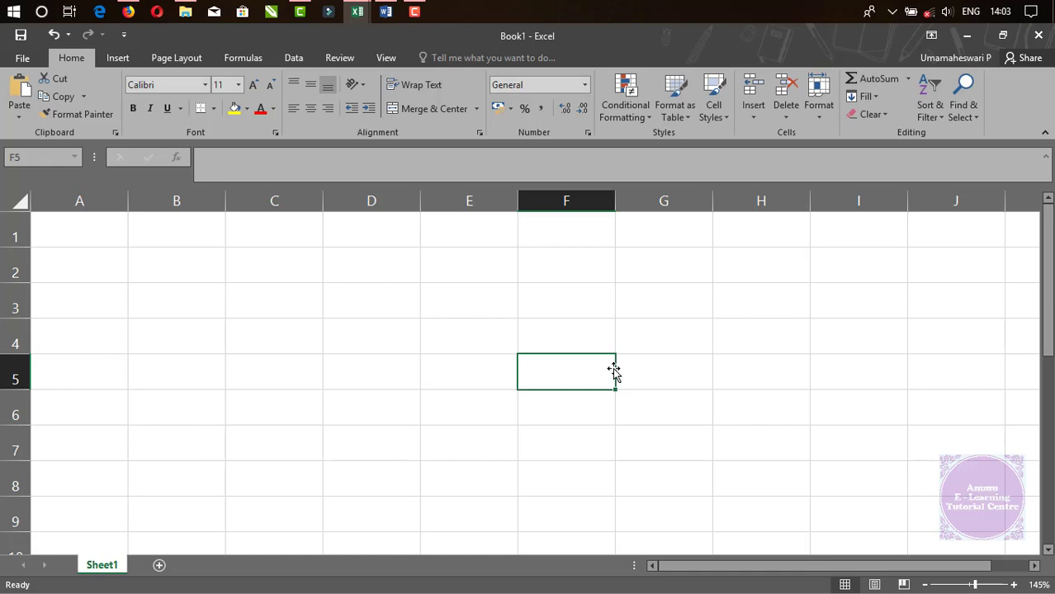
left_click(1046, 156)
- Enter 2.5 in E3 and 1.75 in E4, then return to E3
left_click(470, 298)
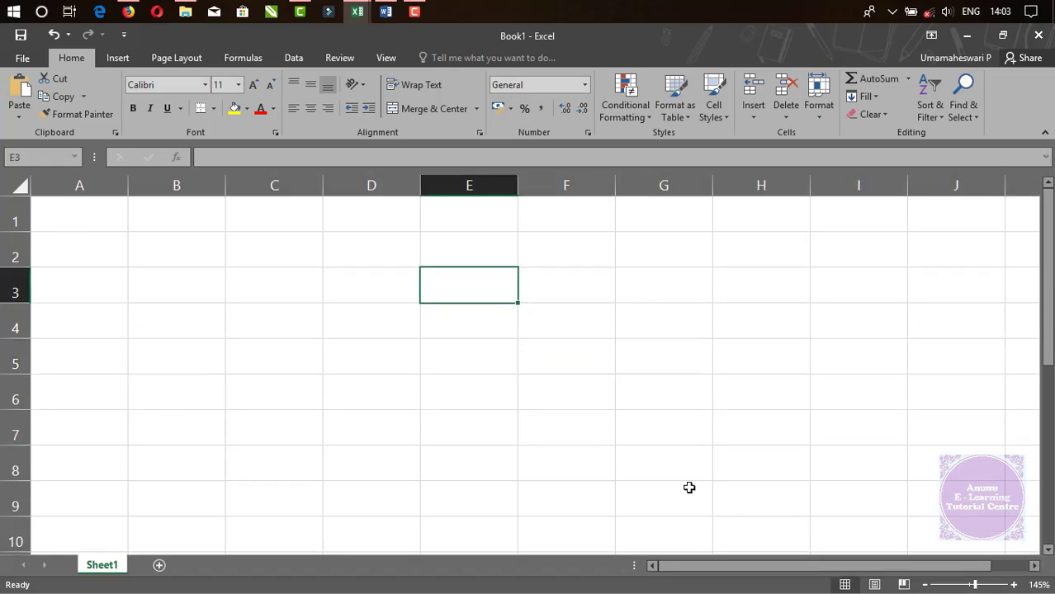
type("2.5")
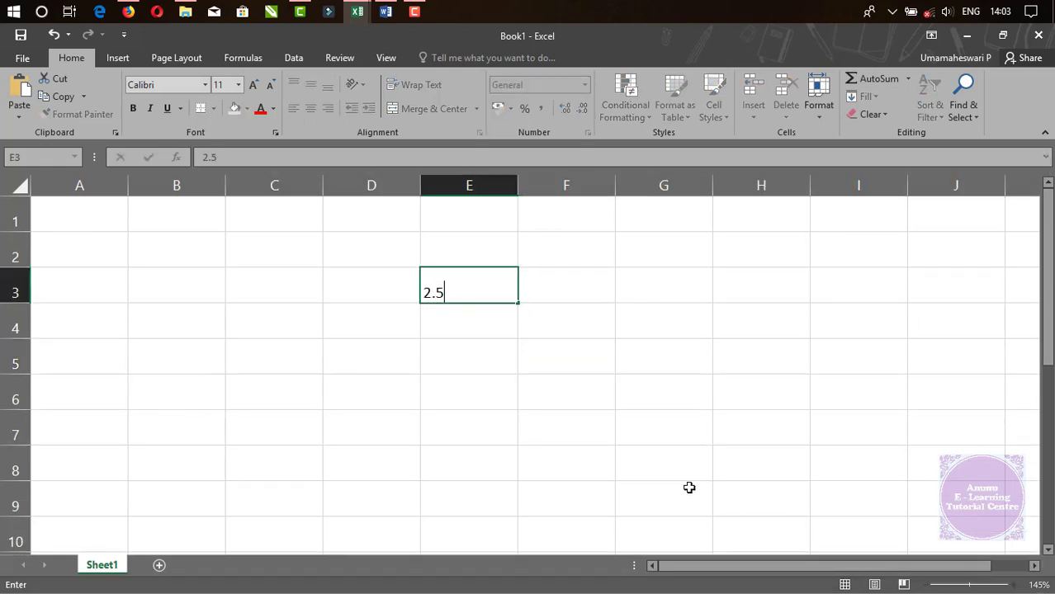
key("Return")
type("1")
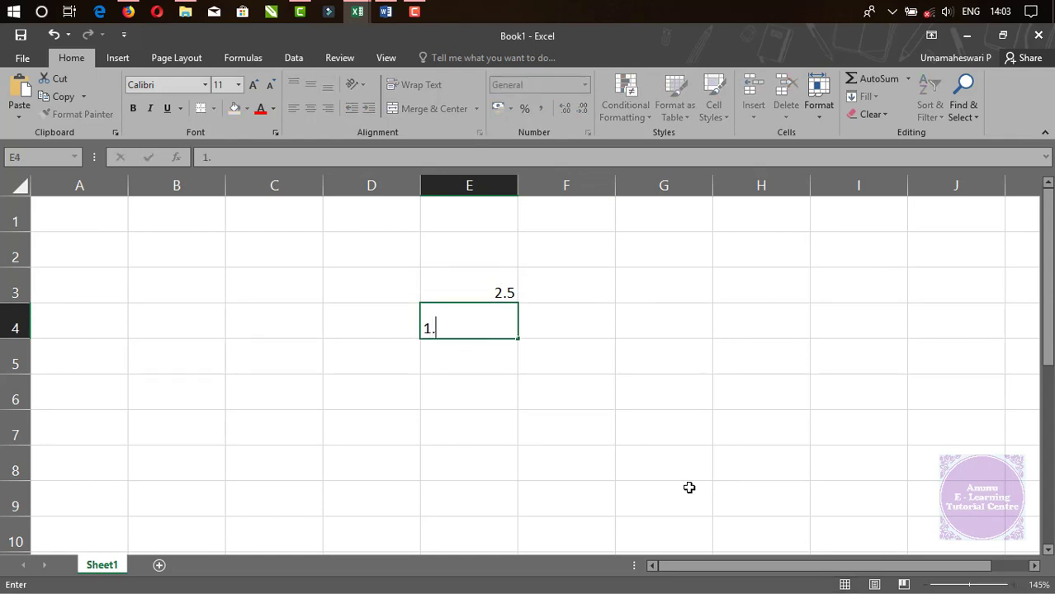
type(".75")
key("Return")
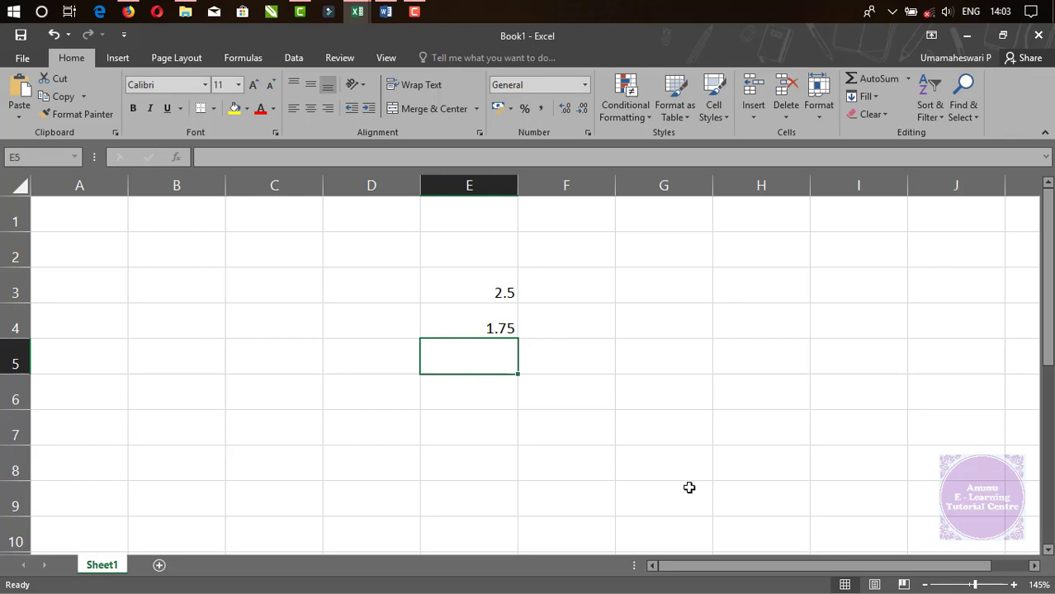
key("Up")
key("Up")
key("Up")
key("Down")
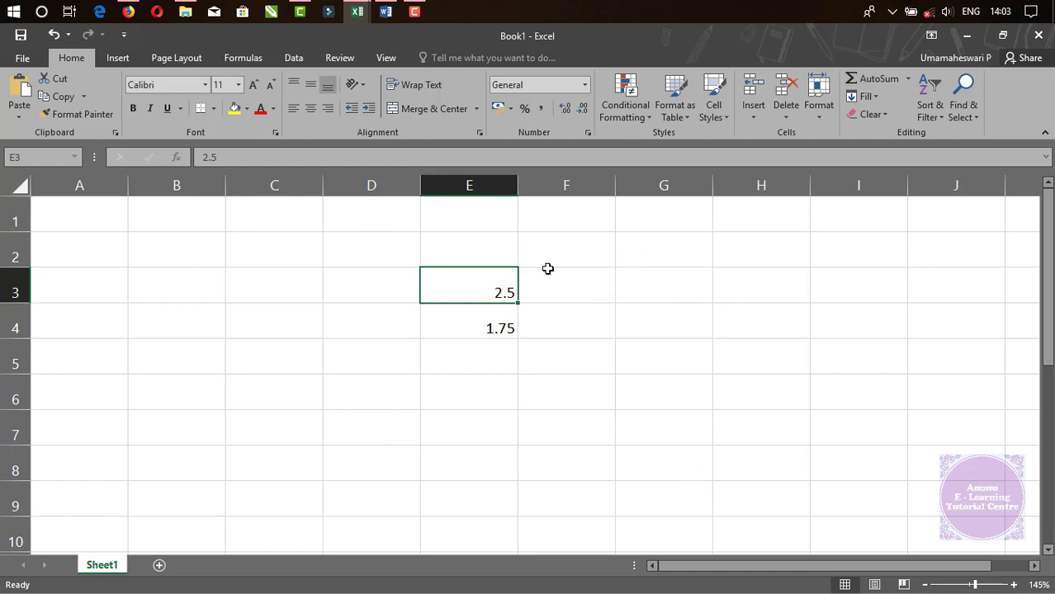
- Apply Fraction format to E3:E4 so they read 2 1/2 and 1 3/4
left_click_drag(477, 287, 473, 318)
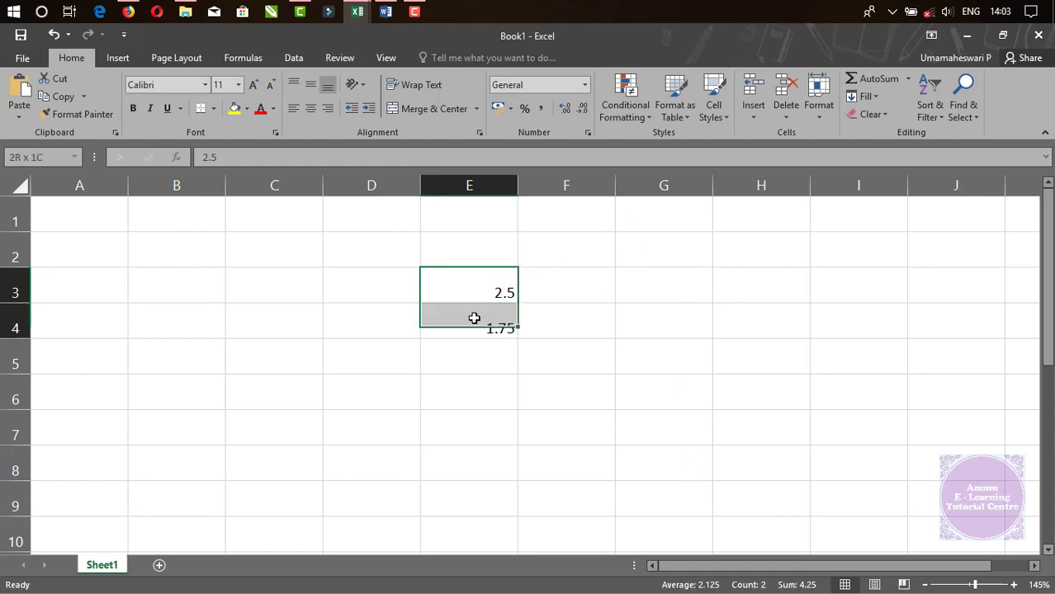
left_click(584, 85)
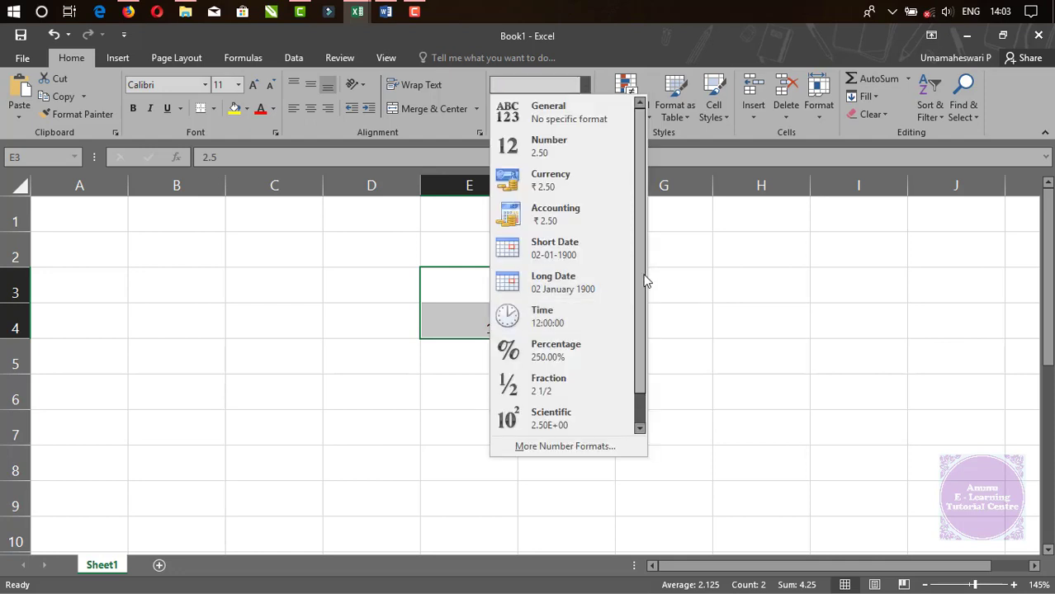
scroll(644, 278, "down", 1)
left_click(495, 350)
left_click(495, 429)
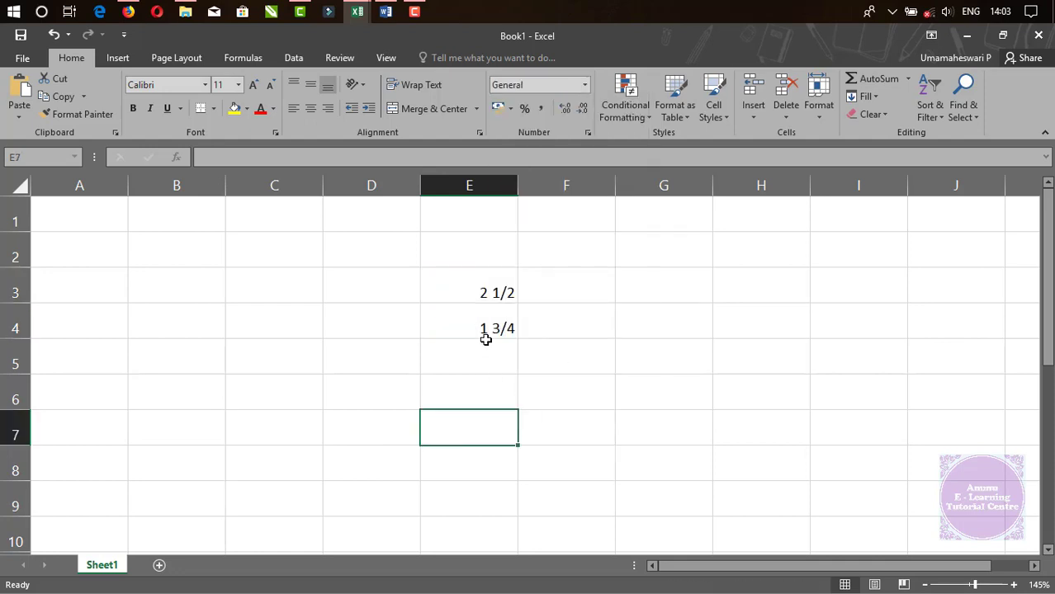
left_click(487, 293)
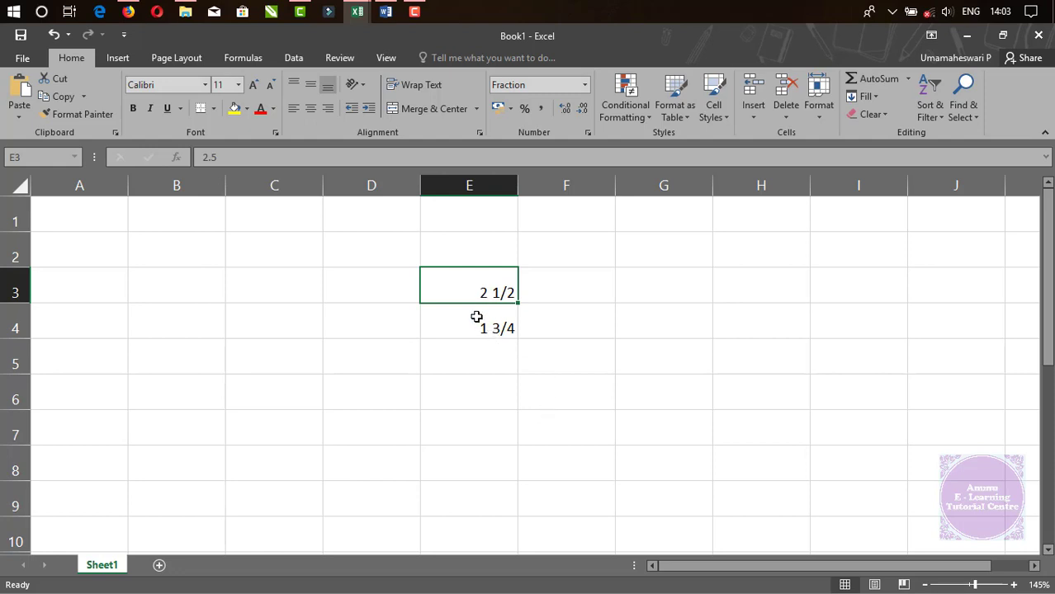
double_click(227, 160)
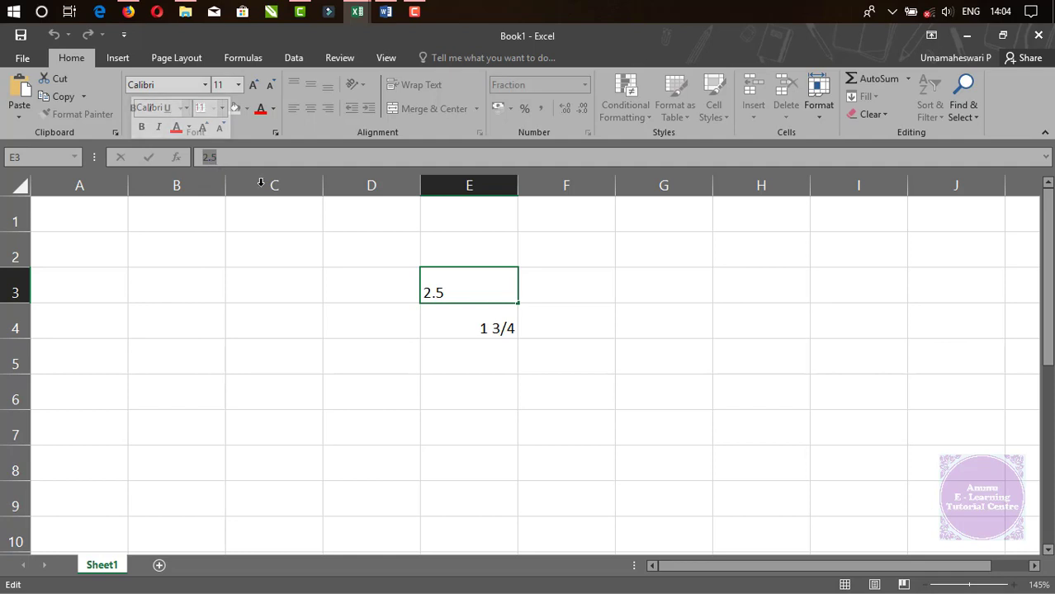
left_click(485, 323)
double_click(223, 160)
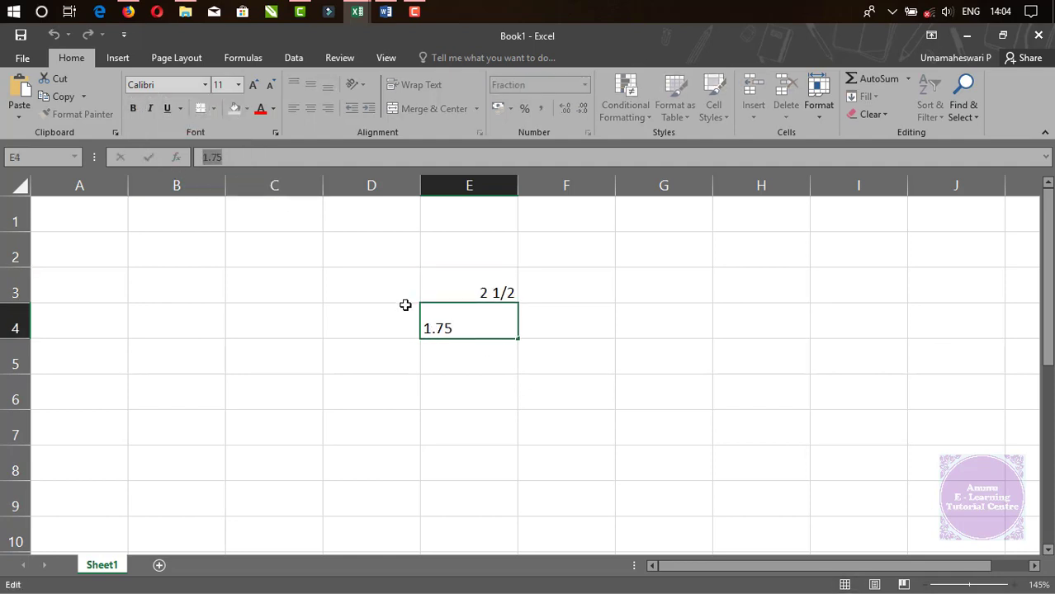
key("Escape")
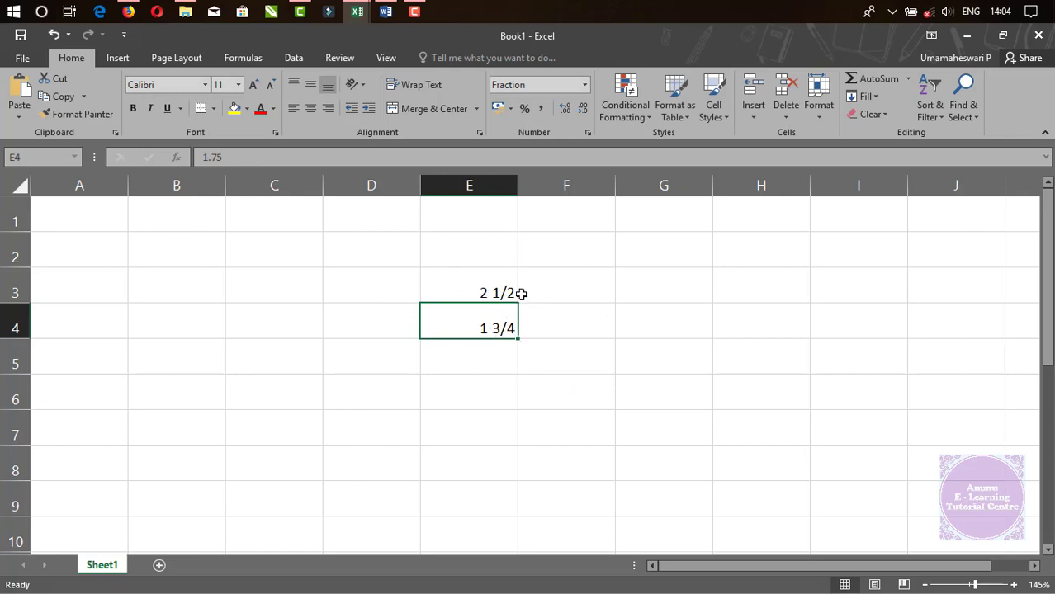
left_click_drag(497, 290, 498, 330)
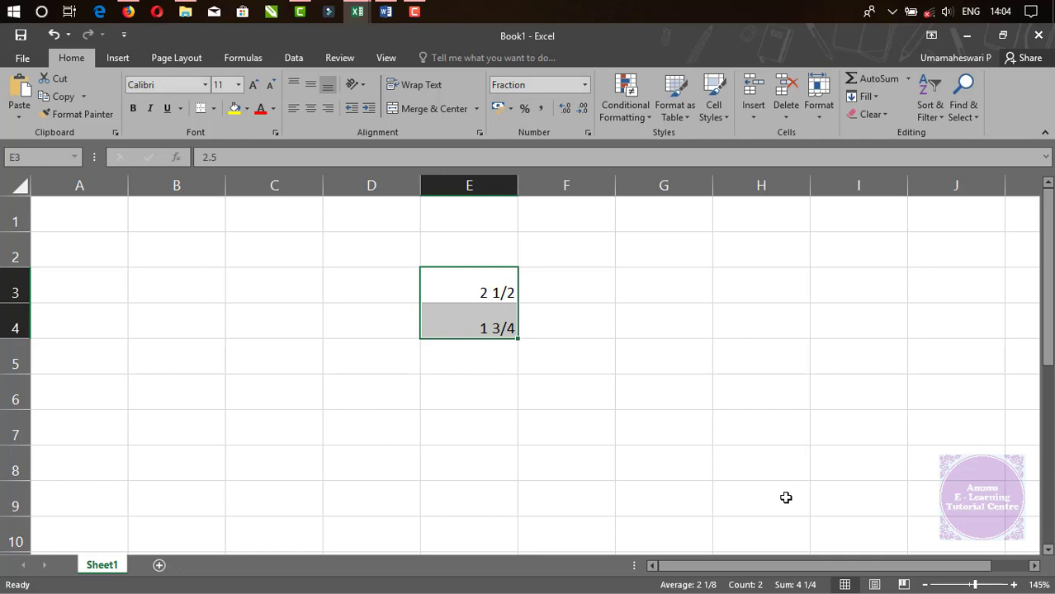
key("Down")
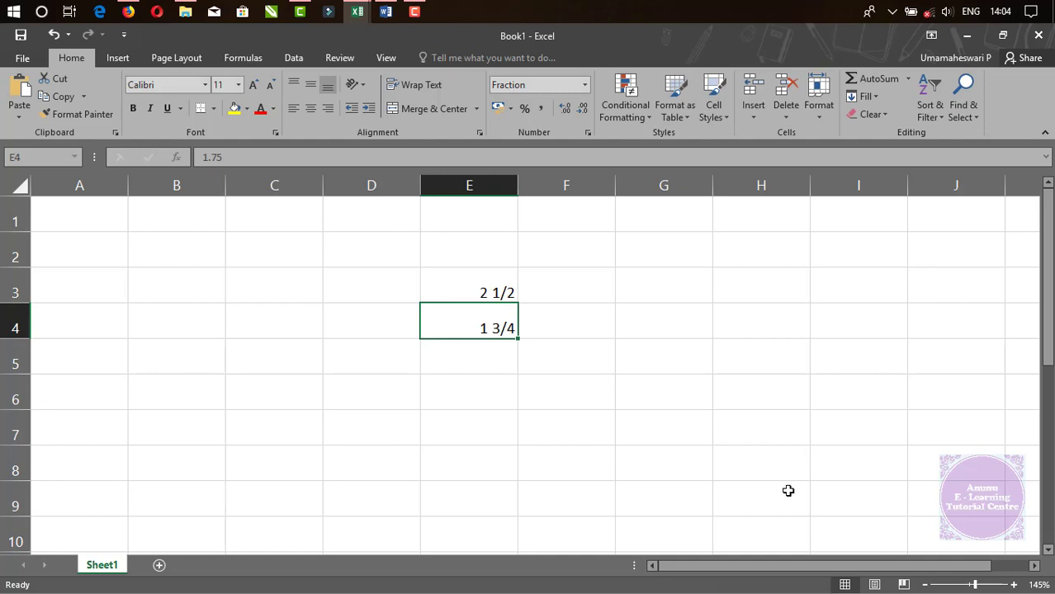
left_click(584, 87)
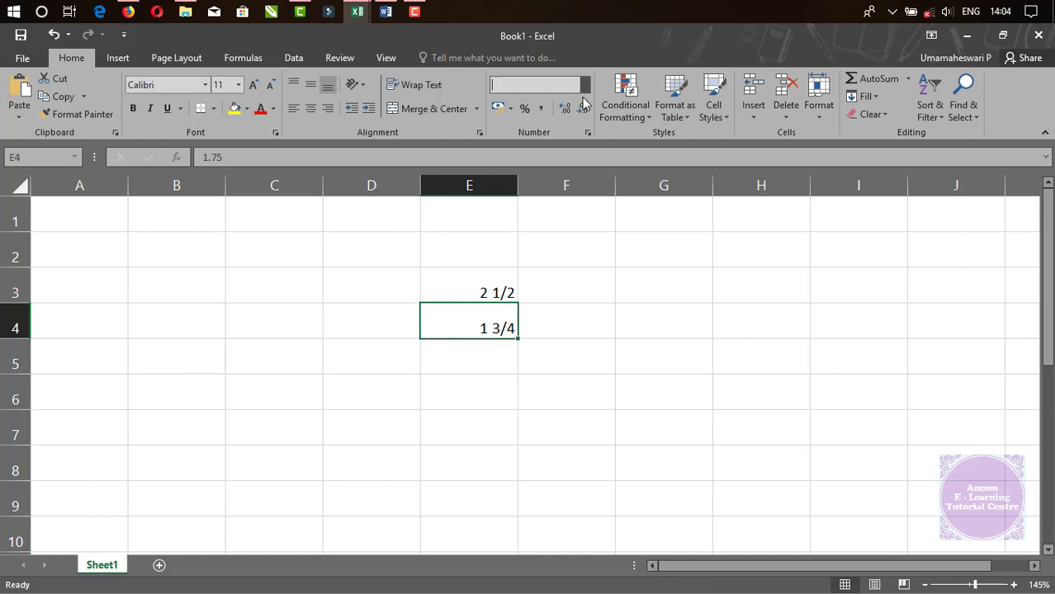
scroll(663, 288, "down", 1)
left_click(548, 350)
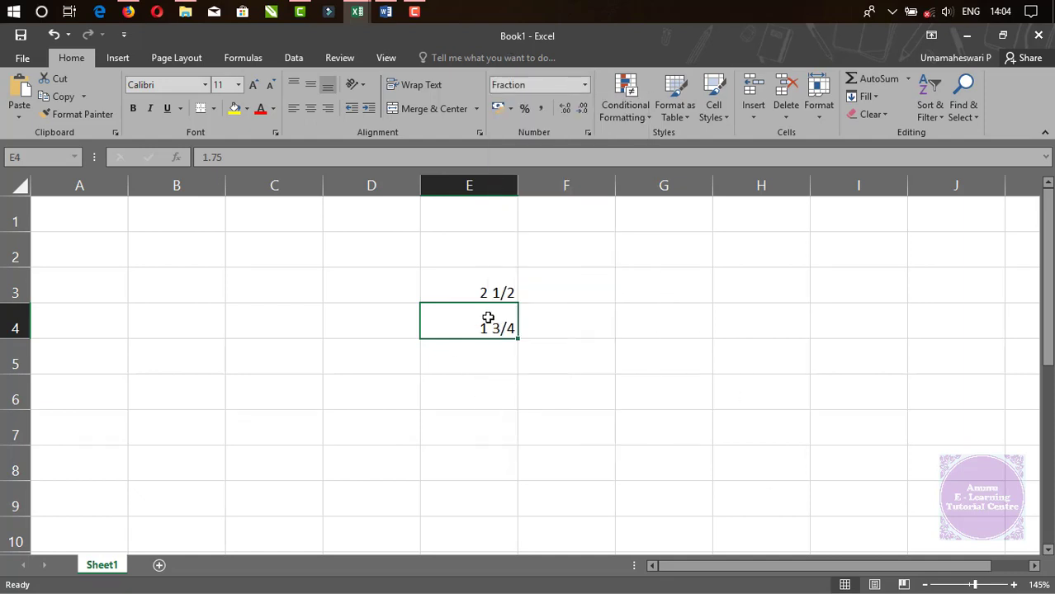
left_click_drag(494, 292, 496, 316)
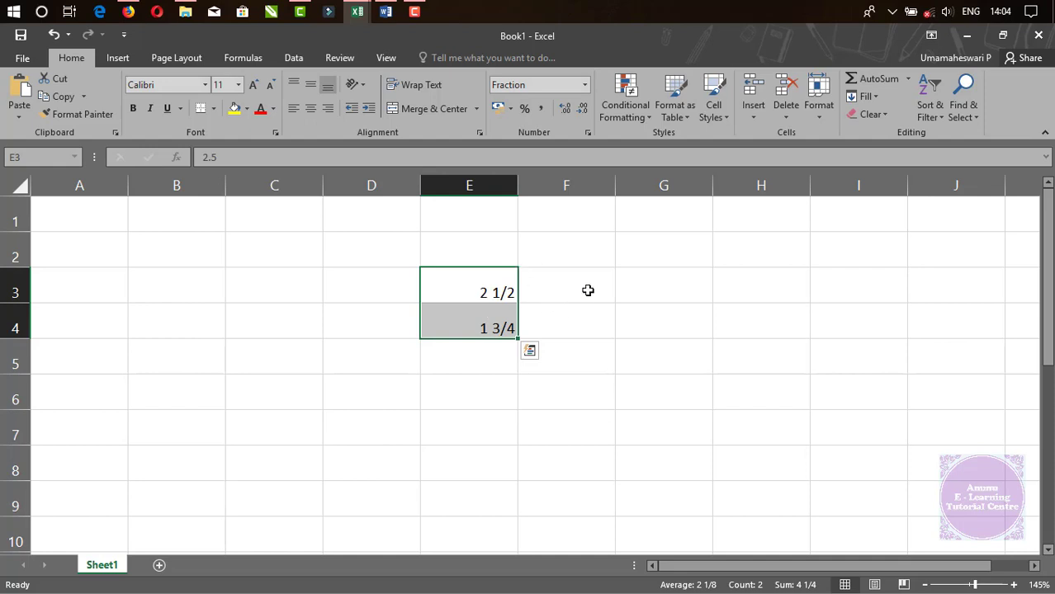
- Format column F as Fraction and enter 2 in F4
left_click(567, 183)
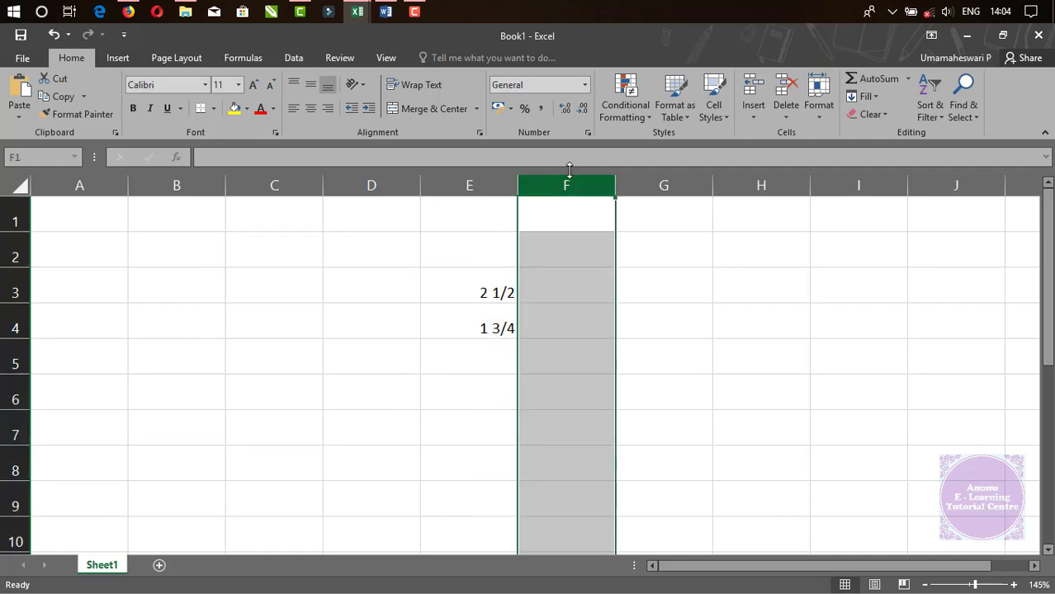
left_click(585, 86)
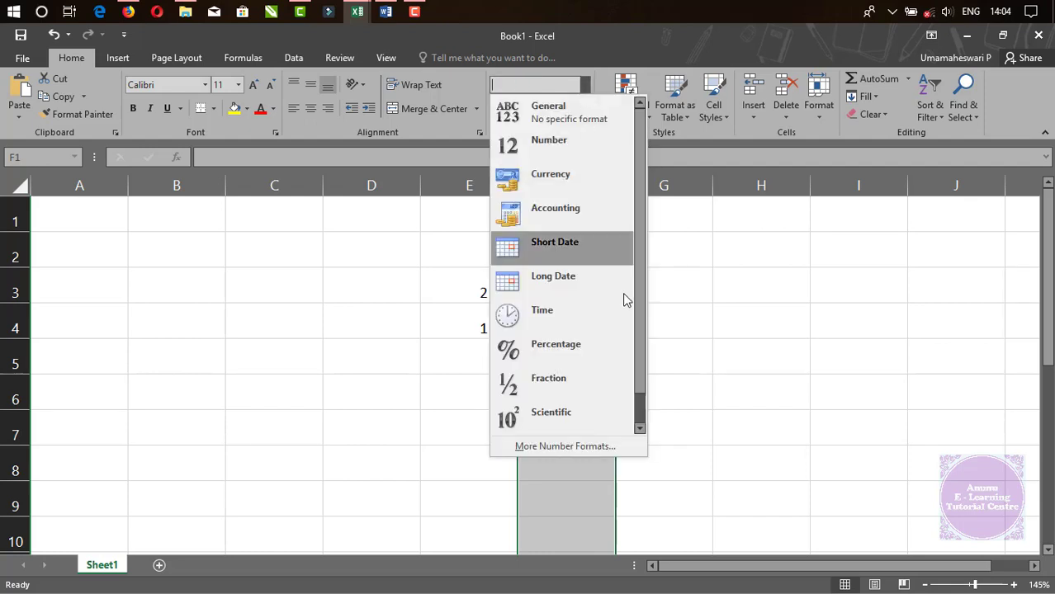
left_click(600, 384)
left_click(590, 327)
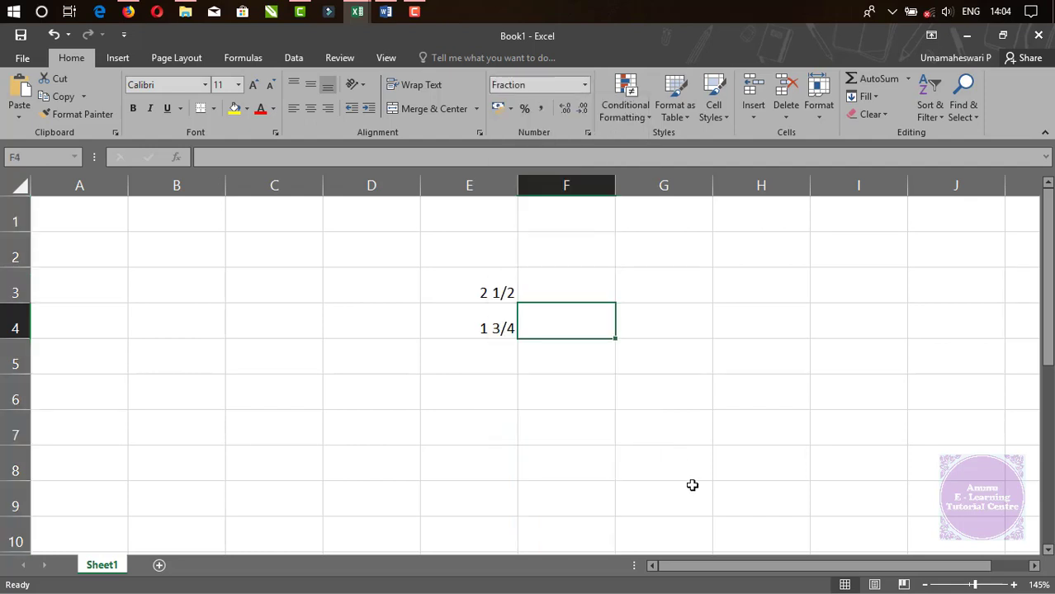
type("2")
key("Return")
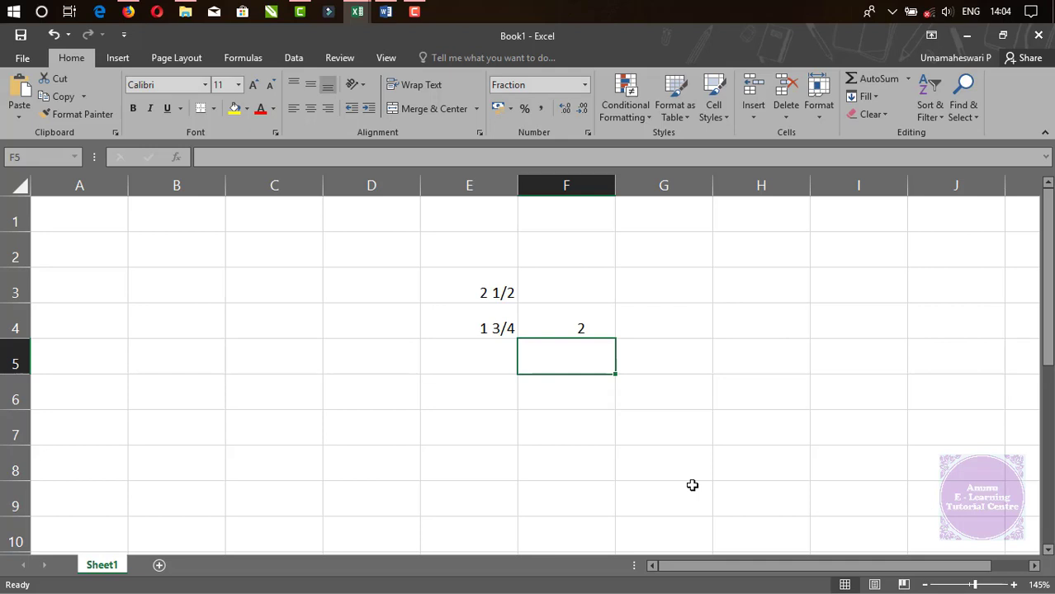
key("Up")
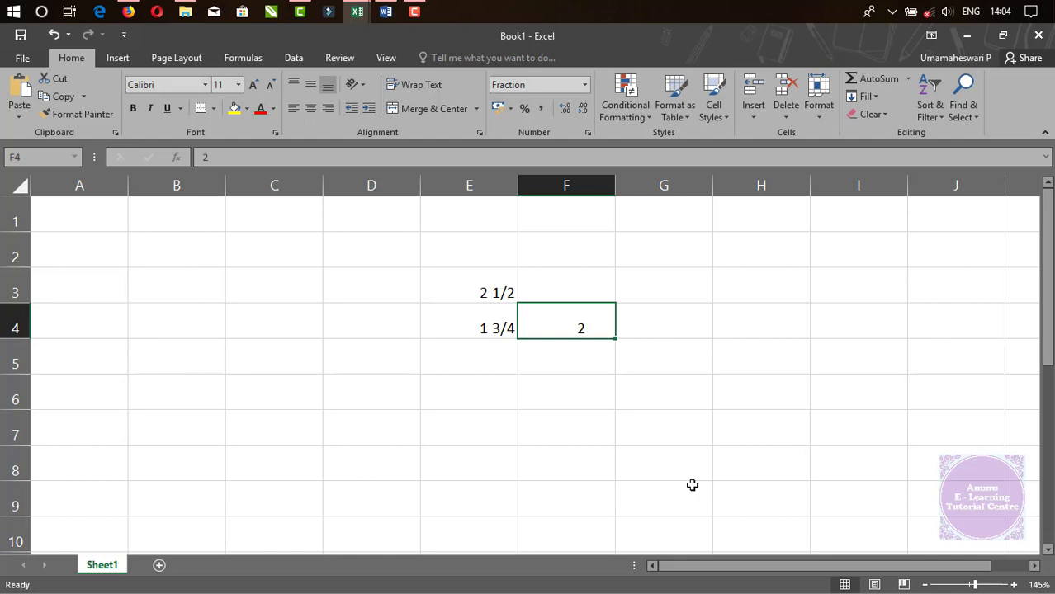
- Enter 2.3 in F5 and 22.5 in F6, shown as 2 2/7 and 22 1/2
key("Down")
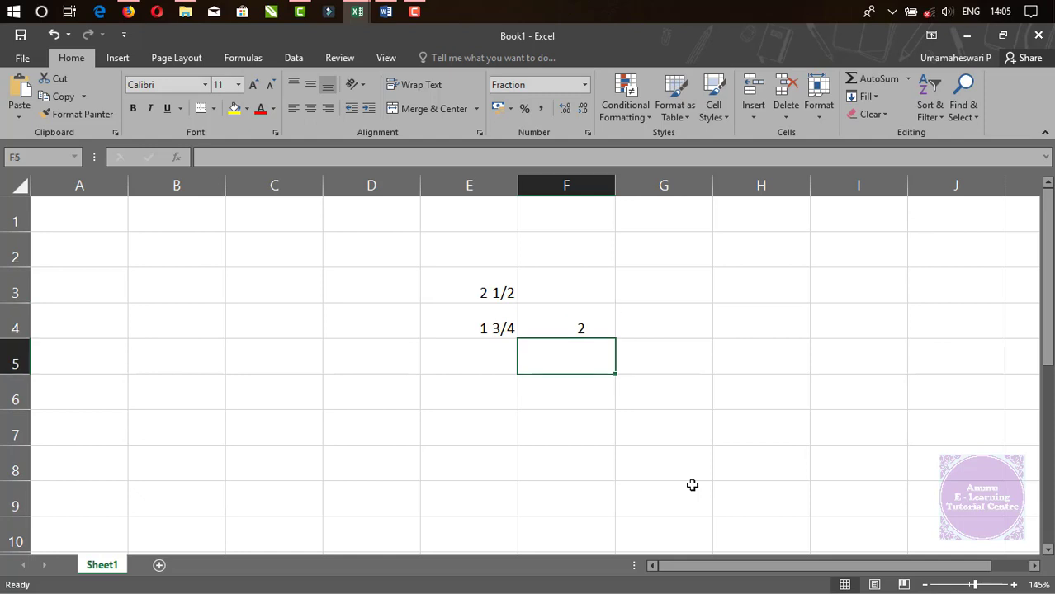
type("2.3")
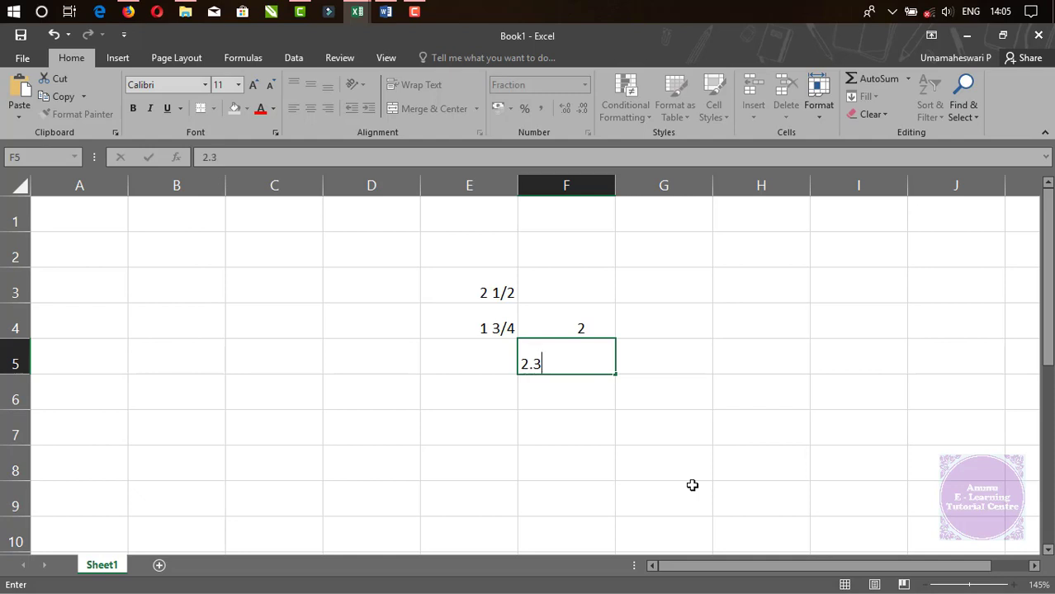
key("Return")
key("Up")
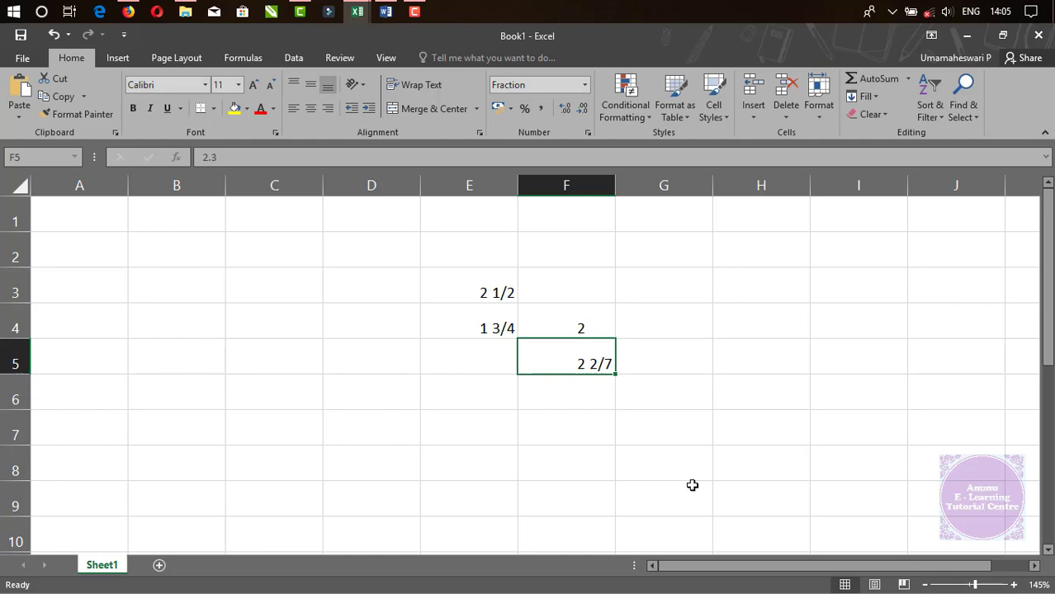
key("Down")
type("22")
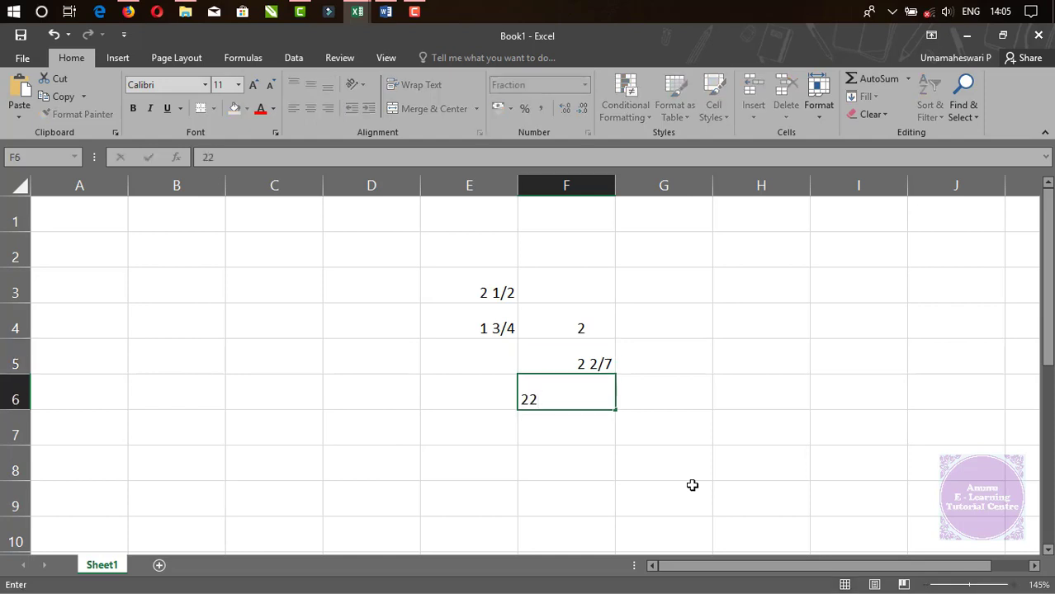
type(".5")
key("Return")
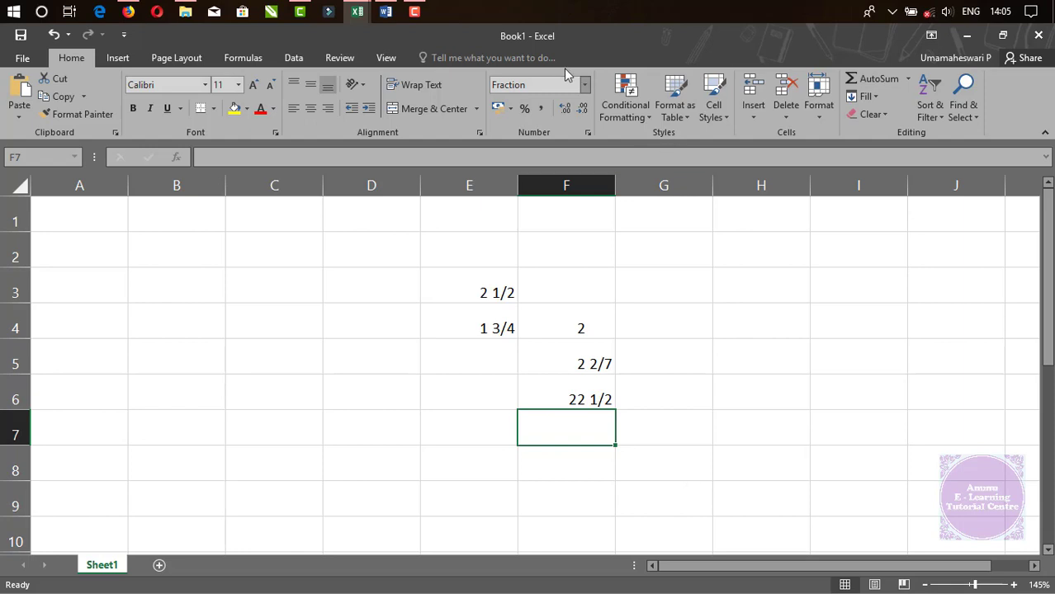
- Enter 1, 2 and 3 in cells C3 through C5
left_click(587, 86)
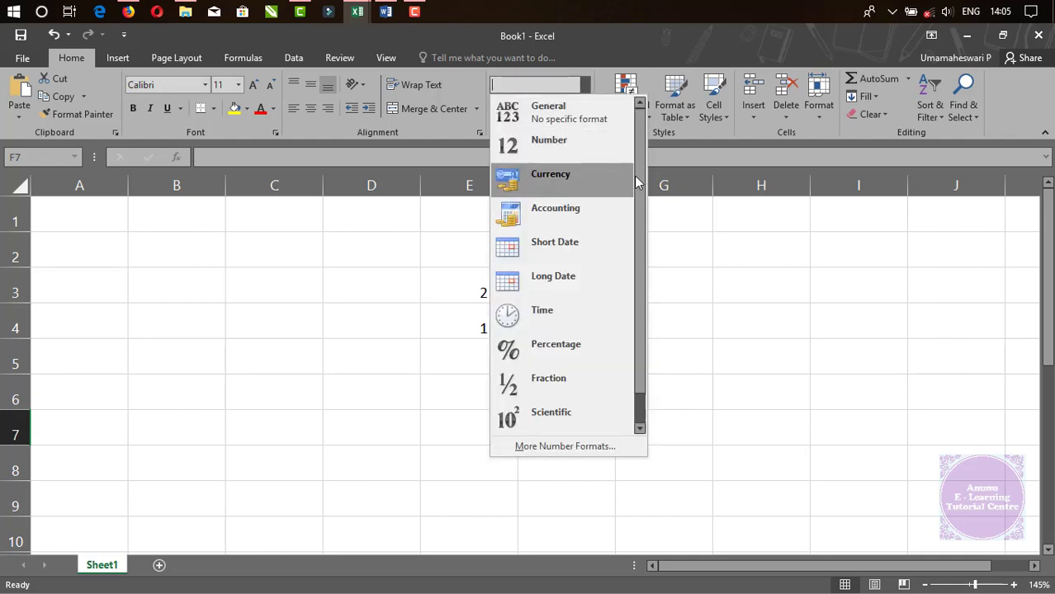
scroll(639, 230, "down", 1)
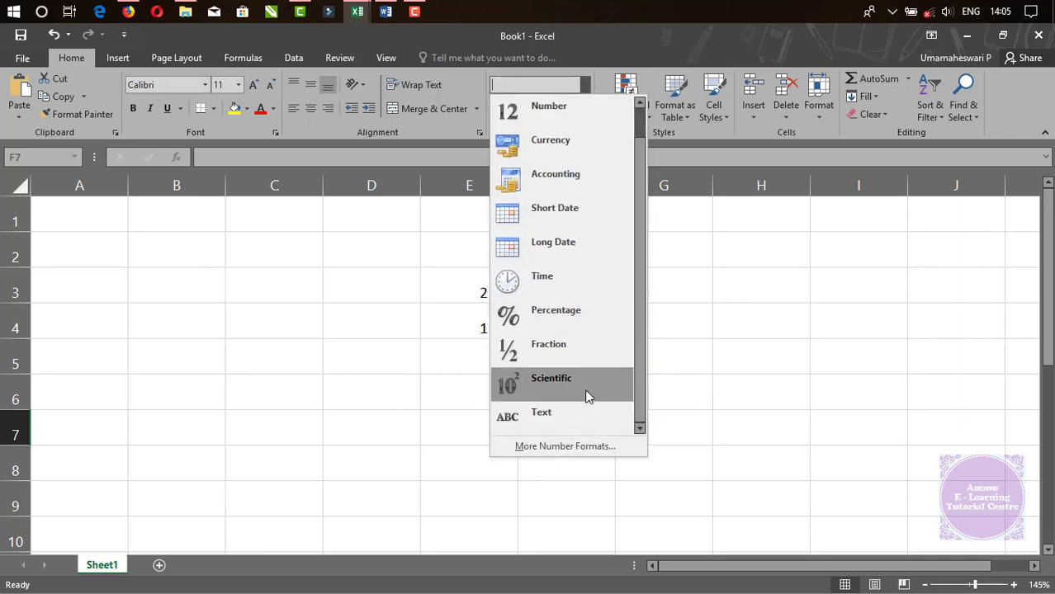
left_click(821, 396)
left_click(682, 287)
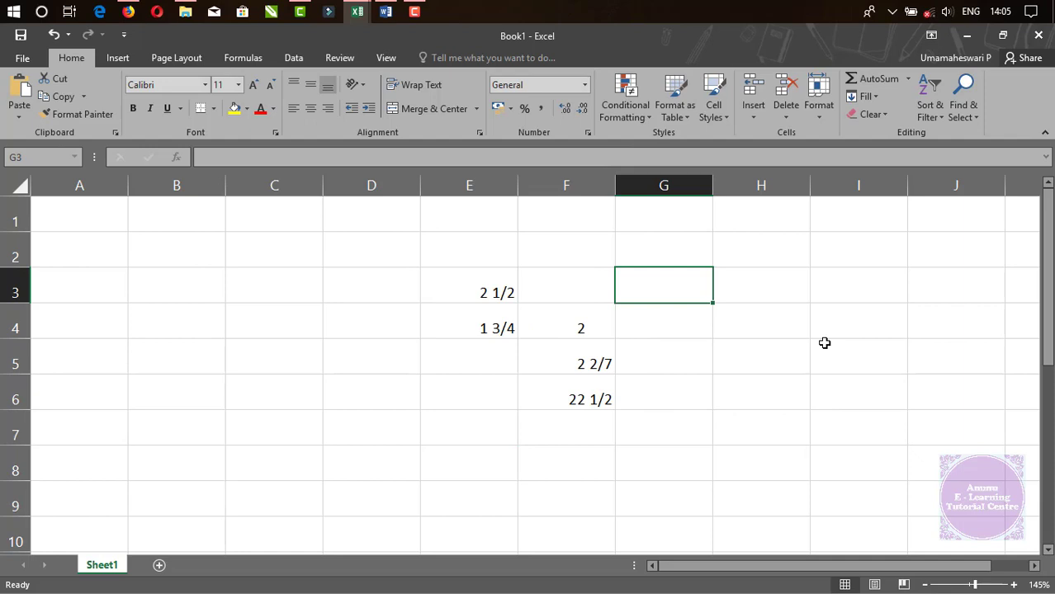
key("Left")
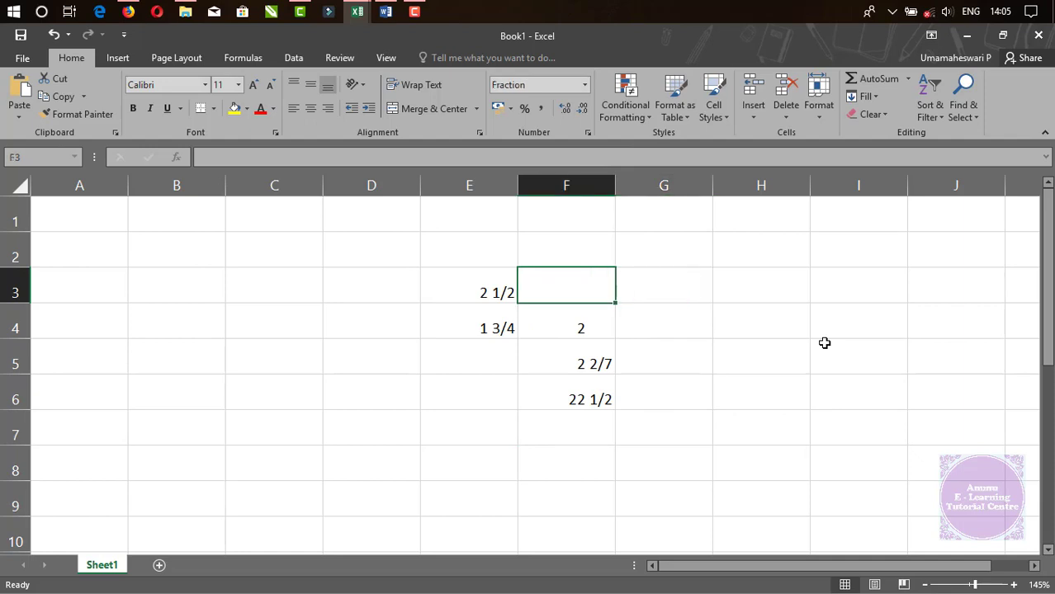
key("Left")
key("Left")
key("Left")
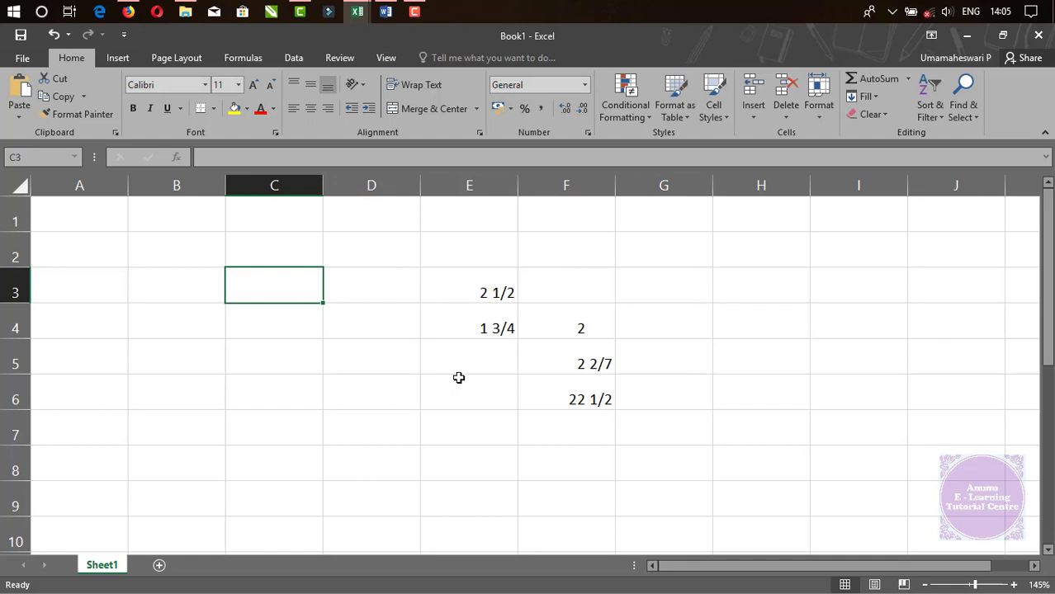
type("1")
key("Return")
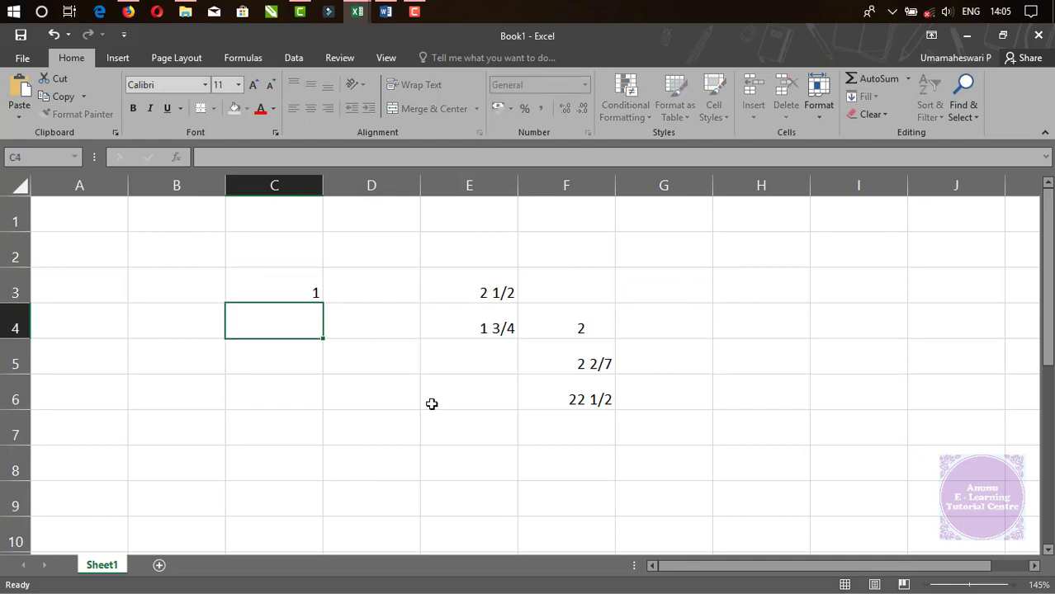
type("2")
key("Return")
type("3")
key("Return")
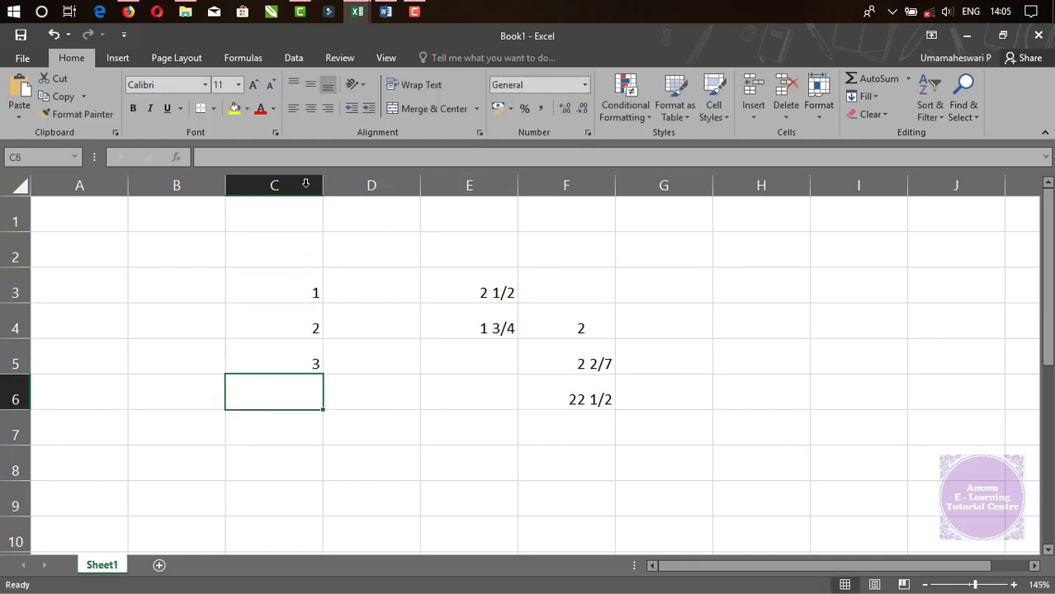
- Apply Scientific format to column C, showing 1.00E+00, 2.00E+00 and 3.00E+00
left_click(305, 183)
left_click(586, 85)
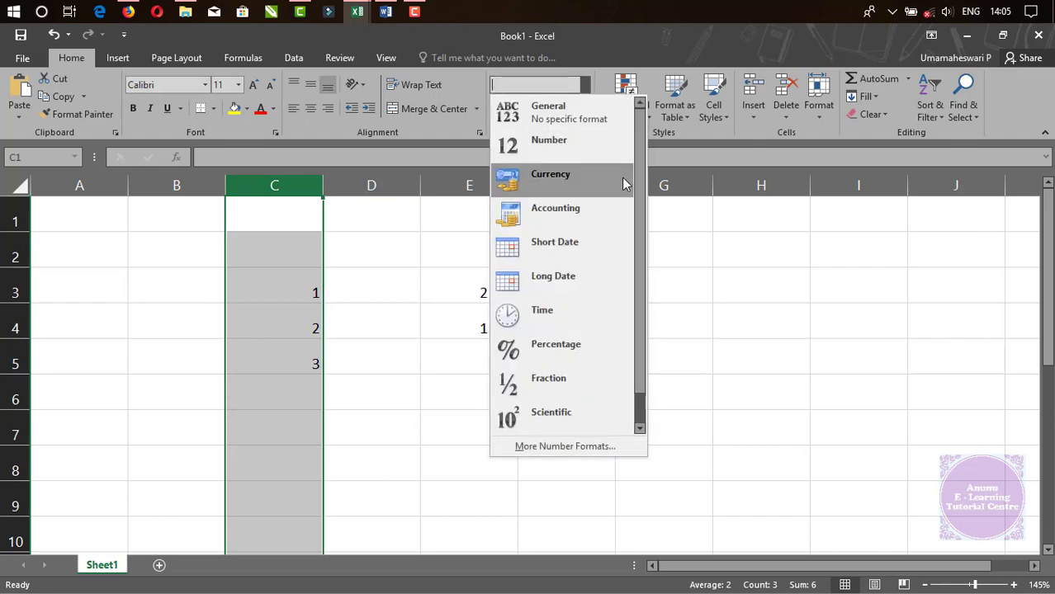
scroll(592, 322, "down", 1)
left_click(572, 378)
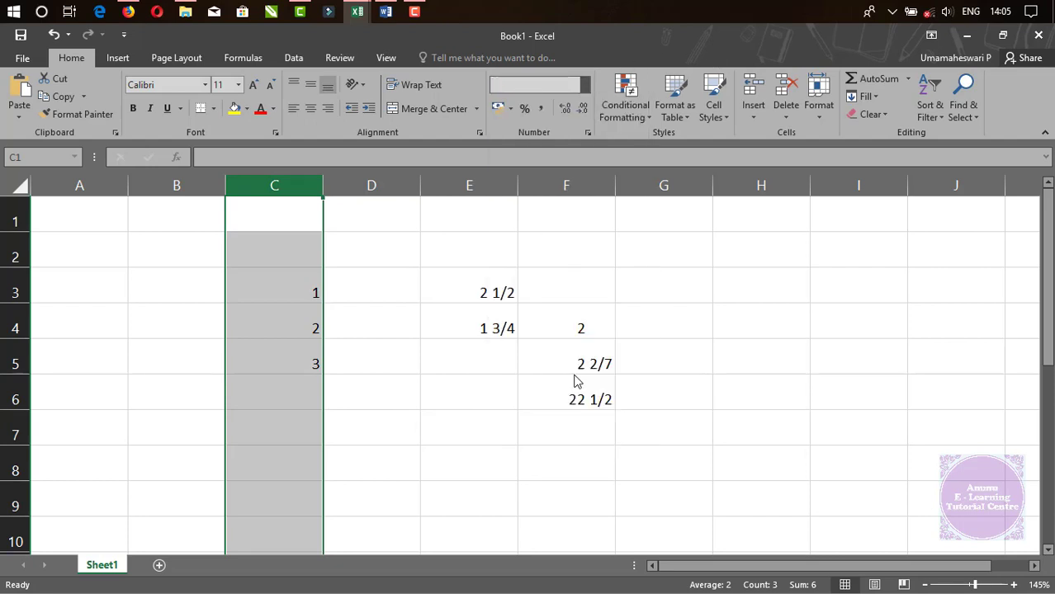
left_click(292, 433)
left_click(290, 286)
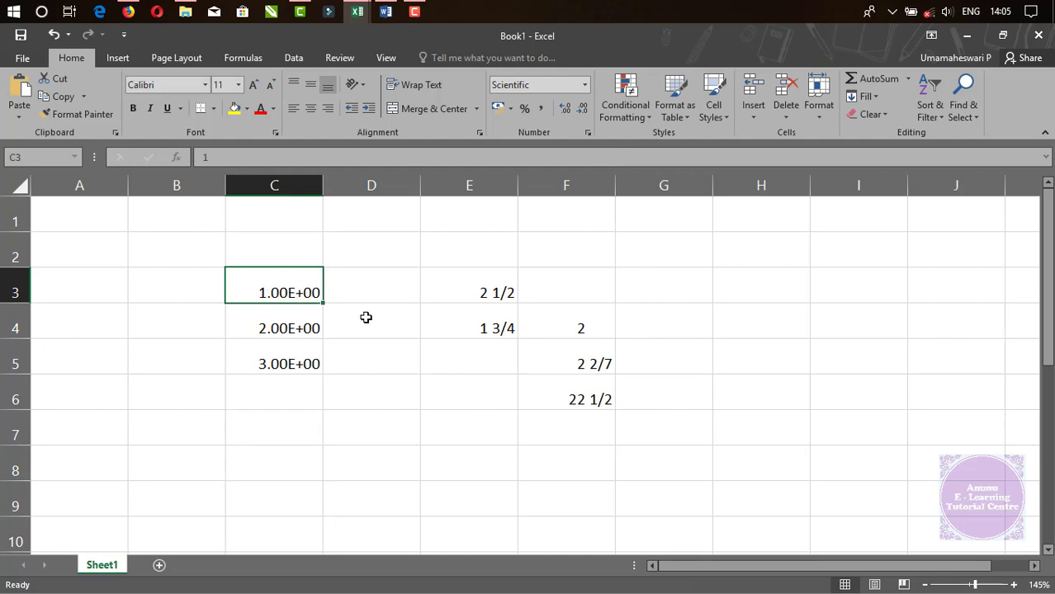
left_click(283, 326)
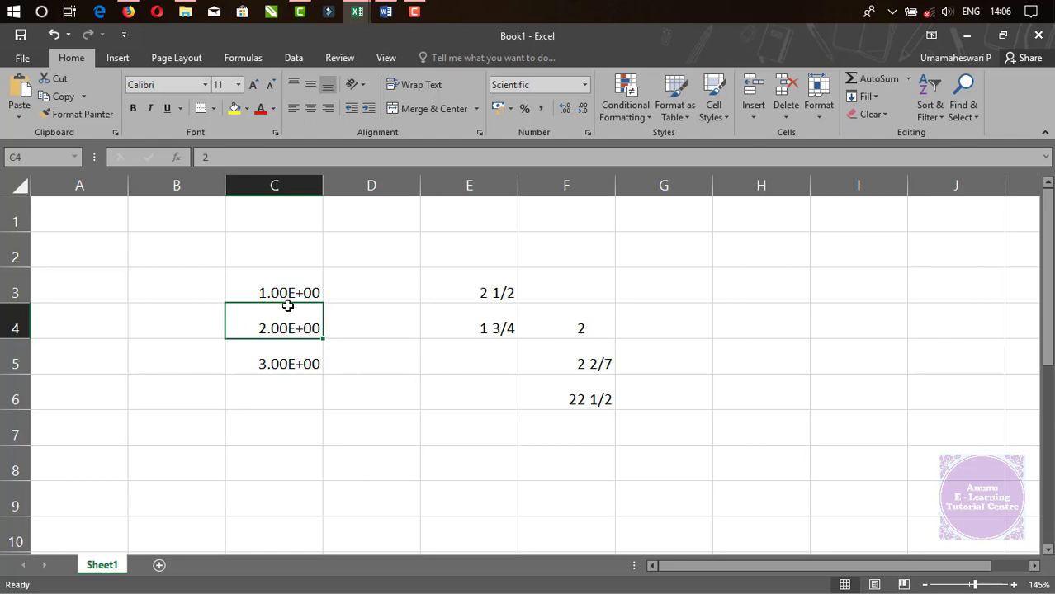
left_click(347, 279)
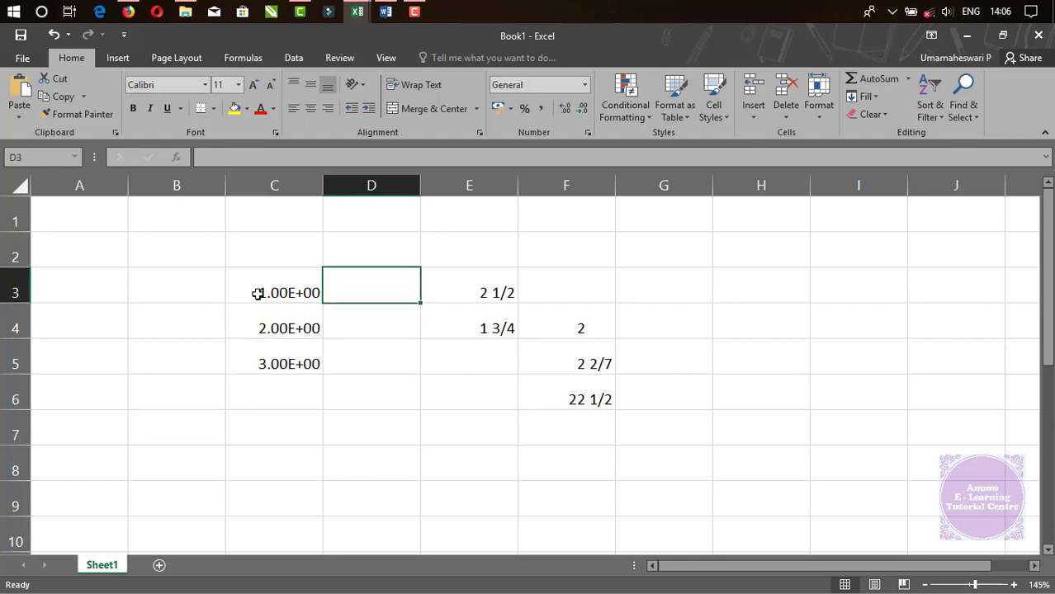
left_click(259, 292)
left_click(253, 157)
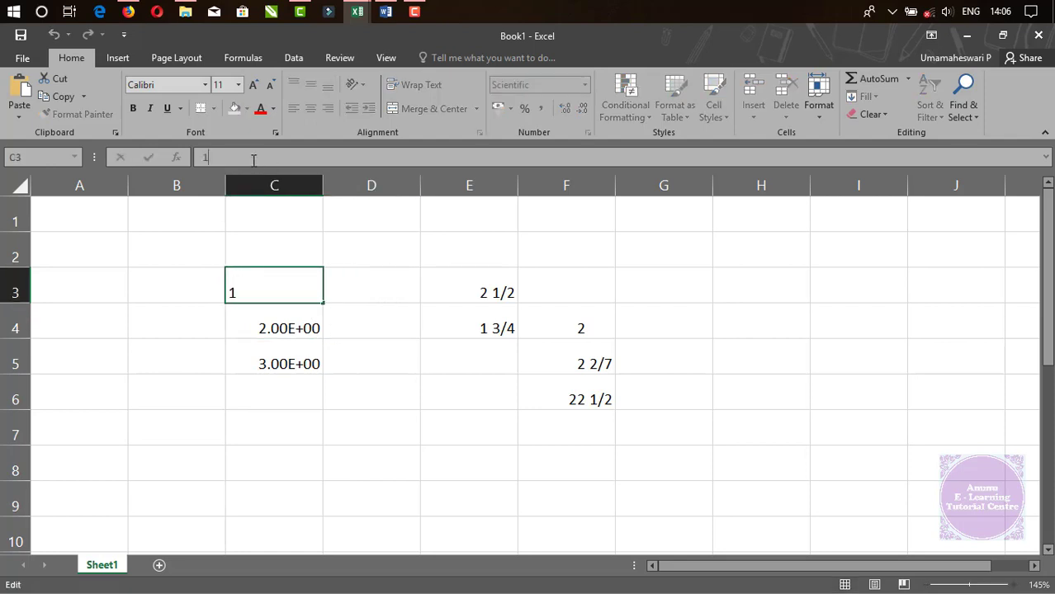
type("0000")
type("00000")
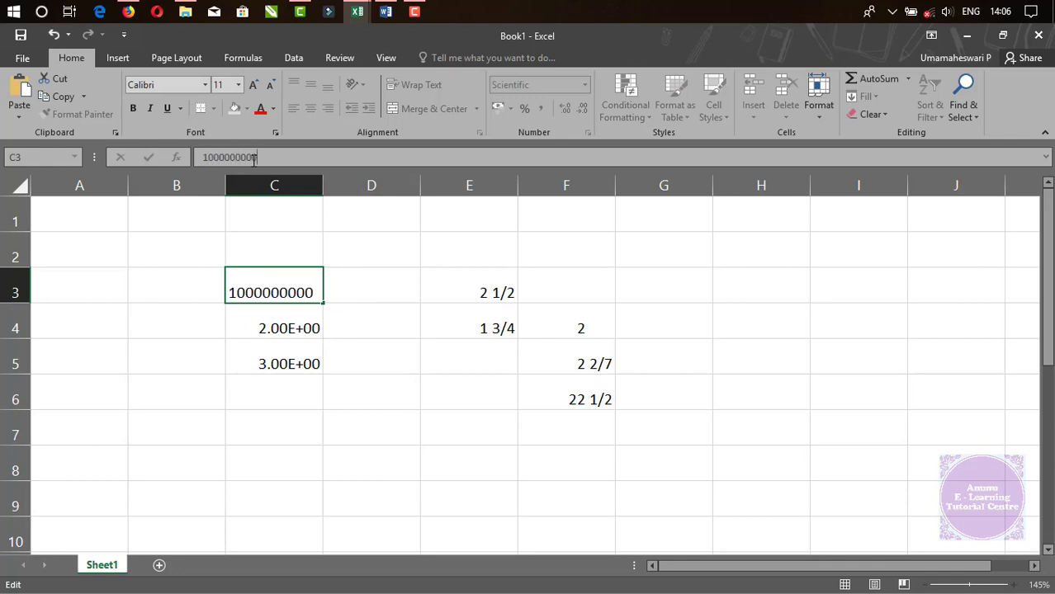
type("0")
key("Return")
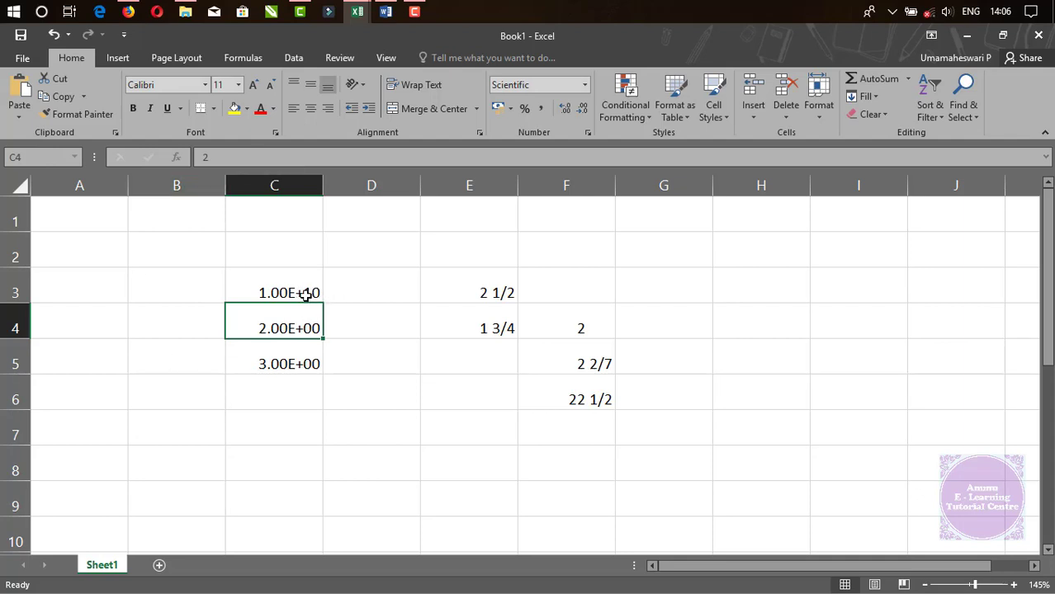
- Reduce C3 to one decimal place so it reads 1.0E+10
left_click(282, 289)
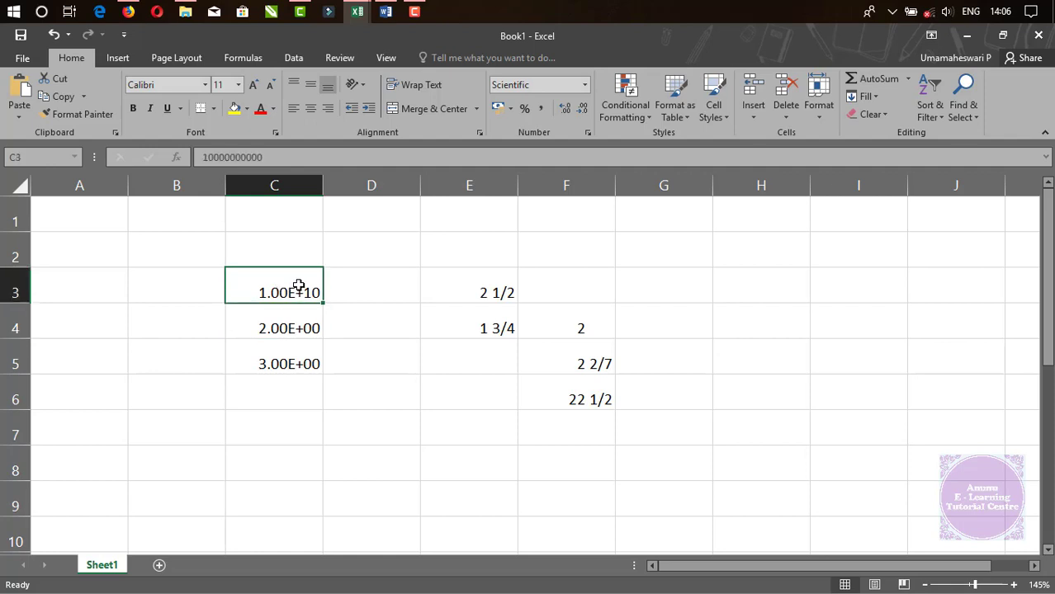
left_click(582, 108)
left_click(562, 110)
left_click(583, 109)
left_click(583, 108)
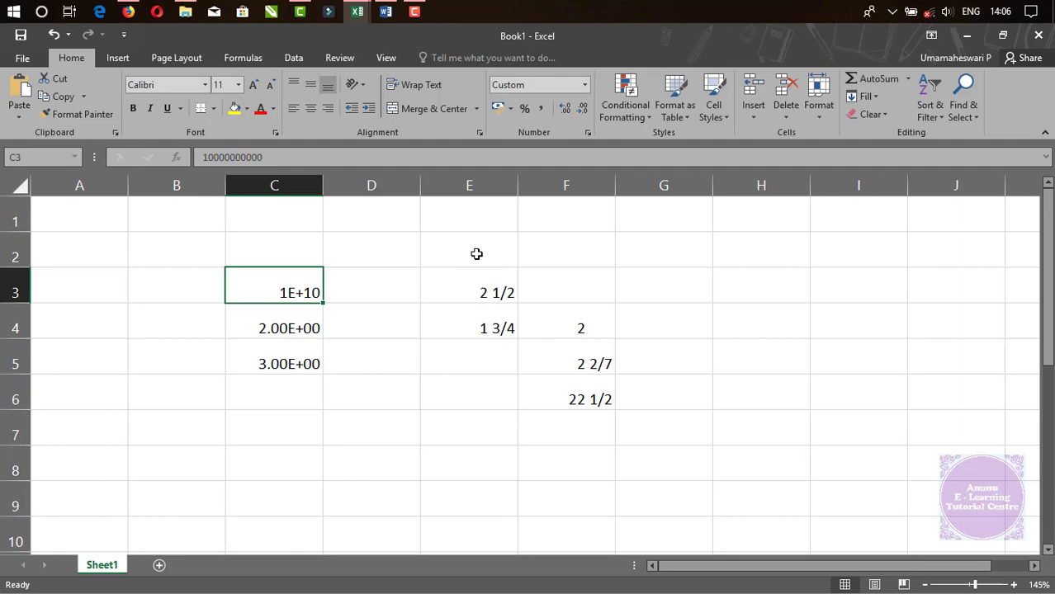
left_click(566, 112)
left_click(275, 329)
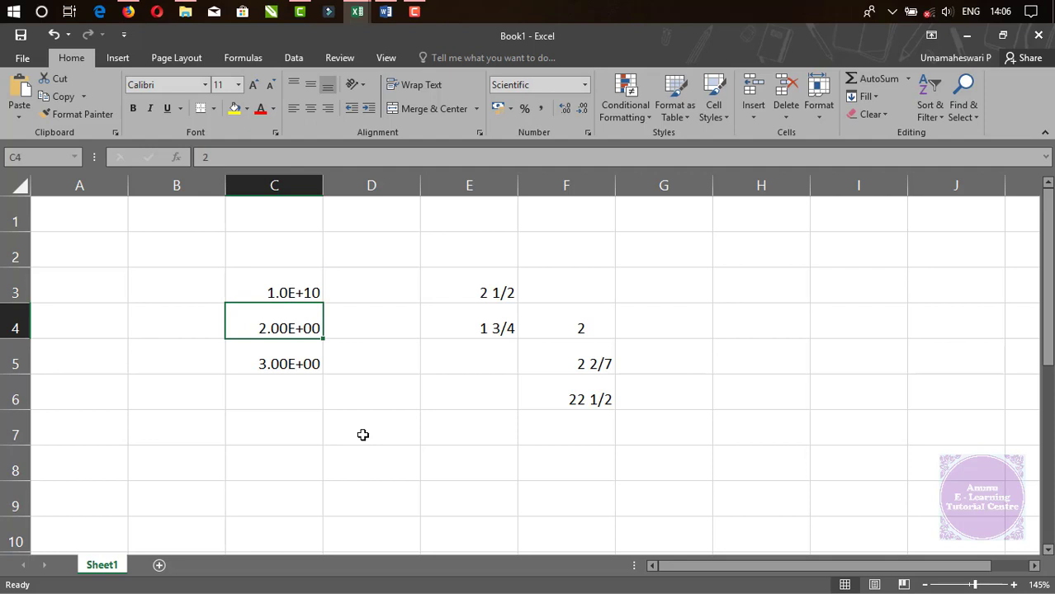
type("23")
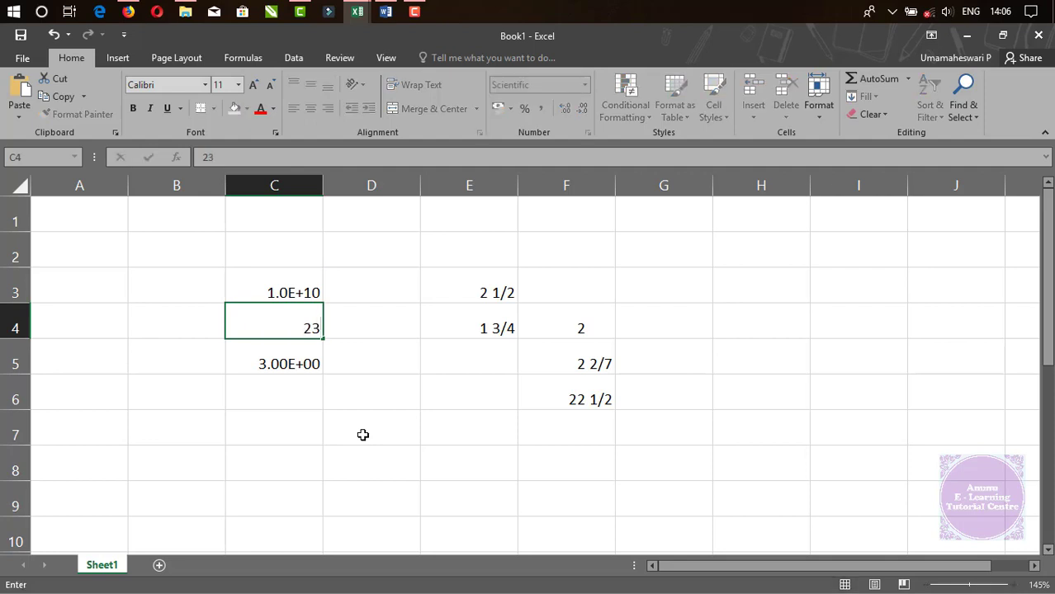
key("BackSpace")
key("BackSpace")
type("25")
type("000000")
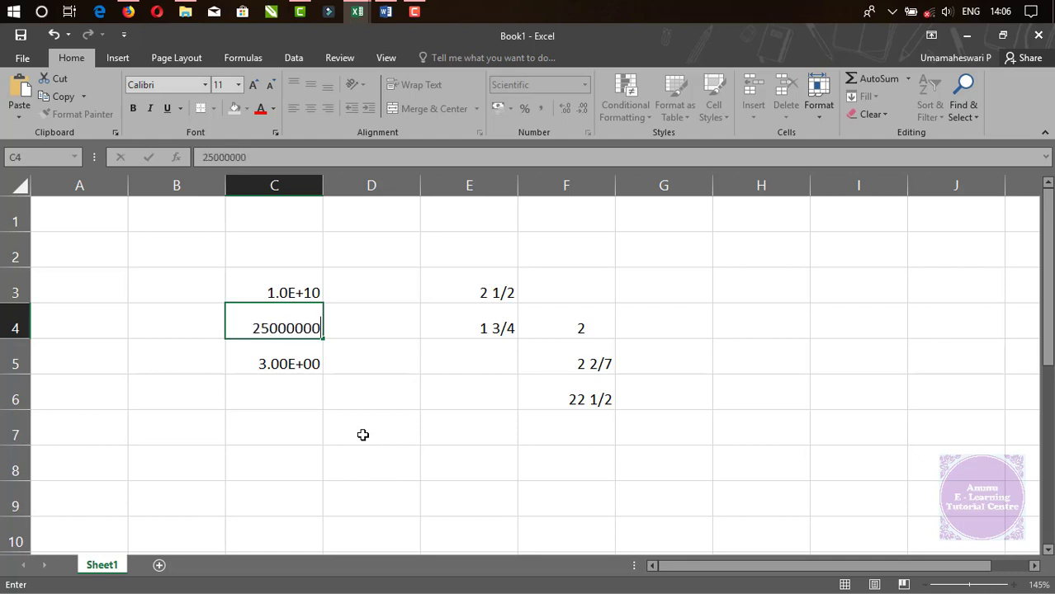
type("0000")
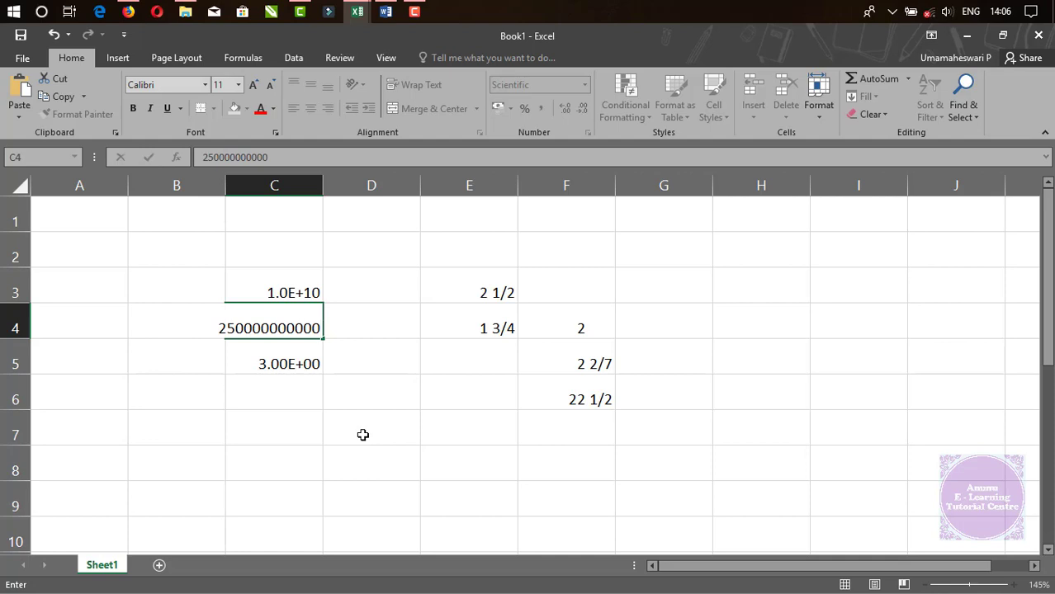
key("Return")
key("Up")
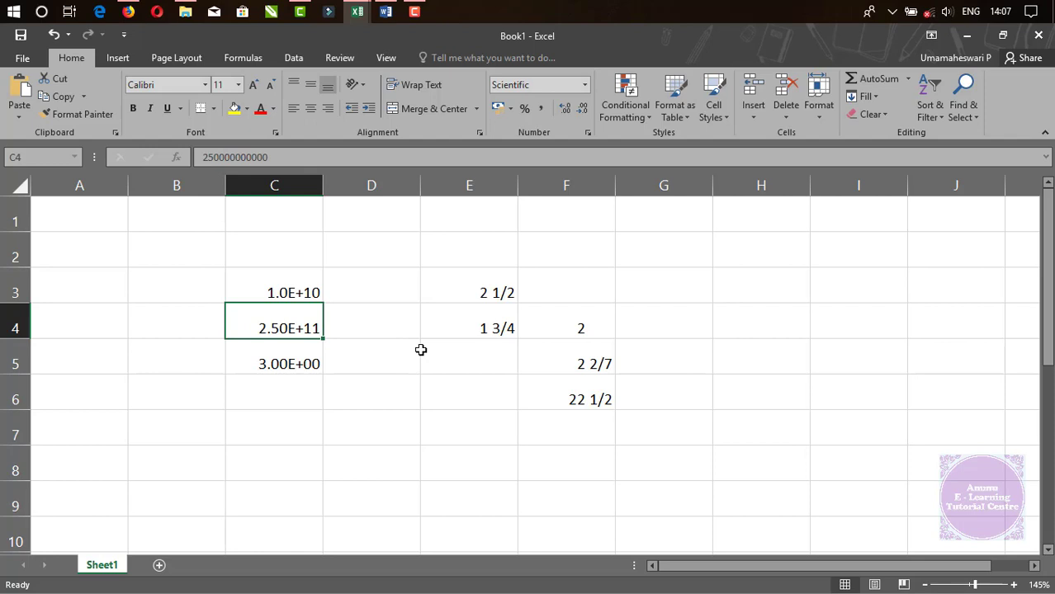
left_click(286, 156)
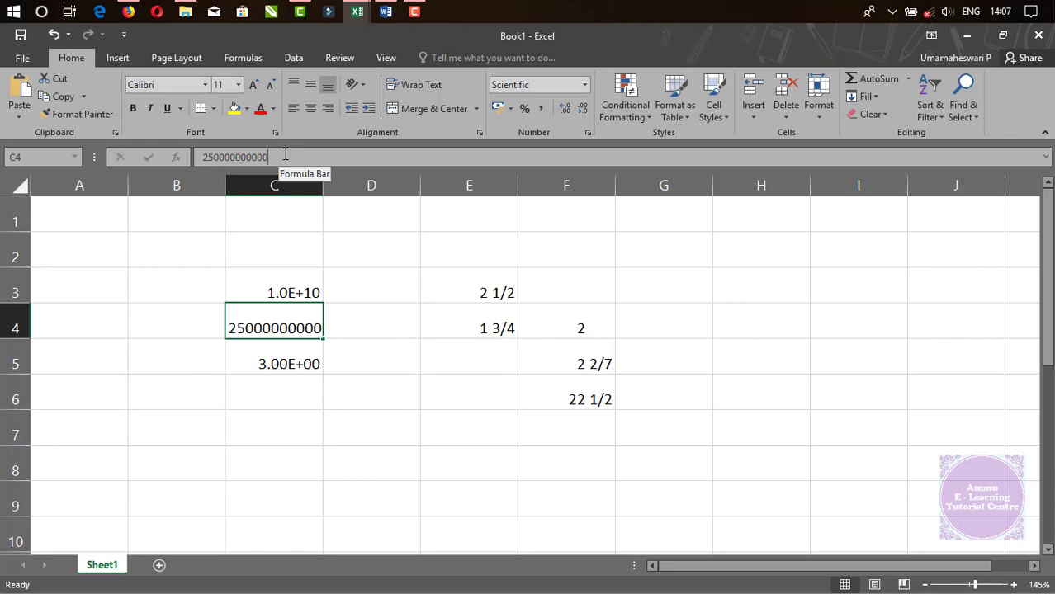
left_click_drag(285, 155, 202, 157)
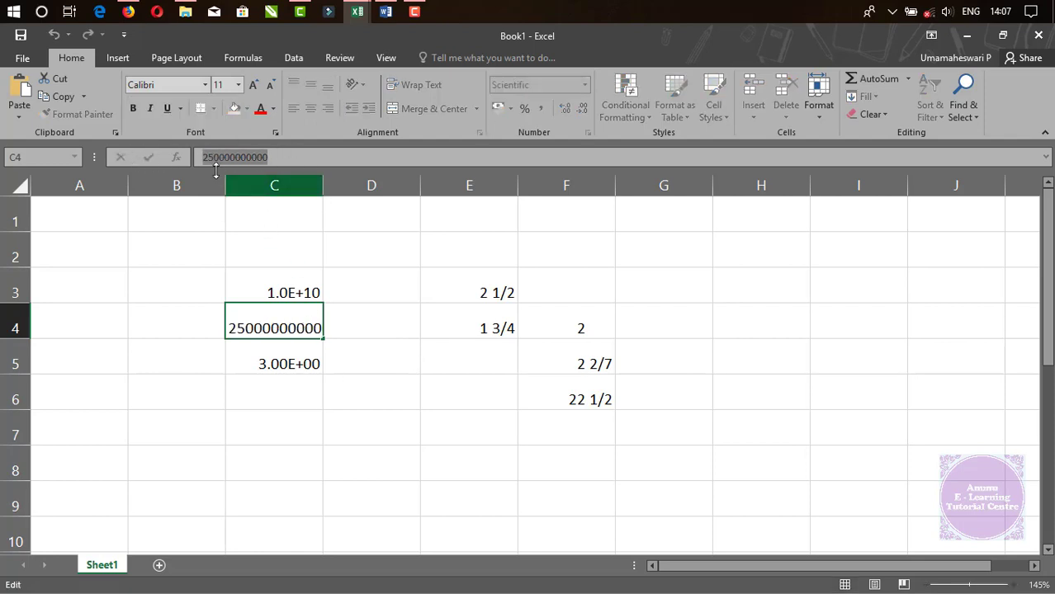
left_click(411, 434)
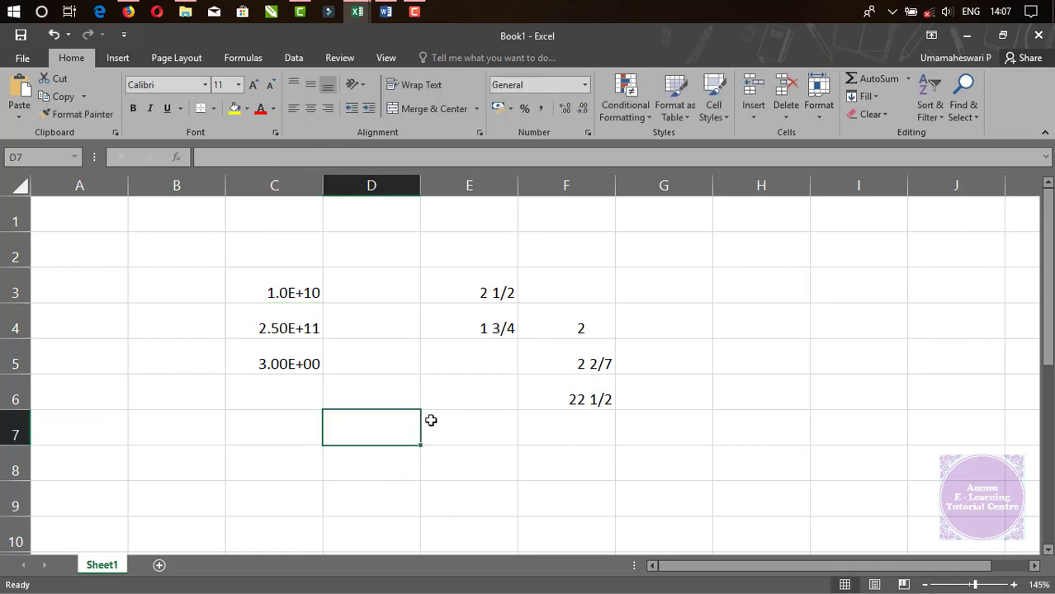
left_click(303, 399)
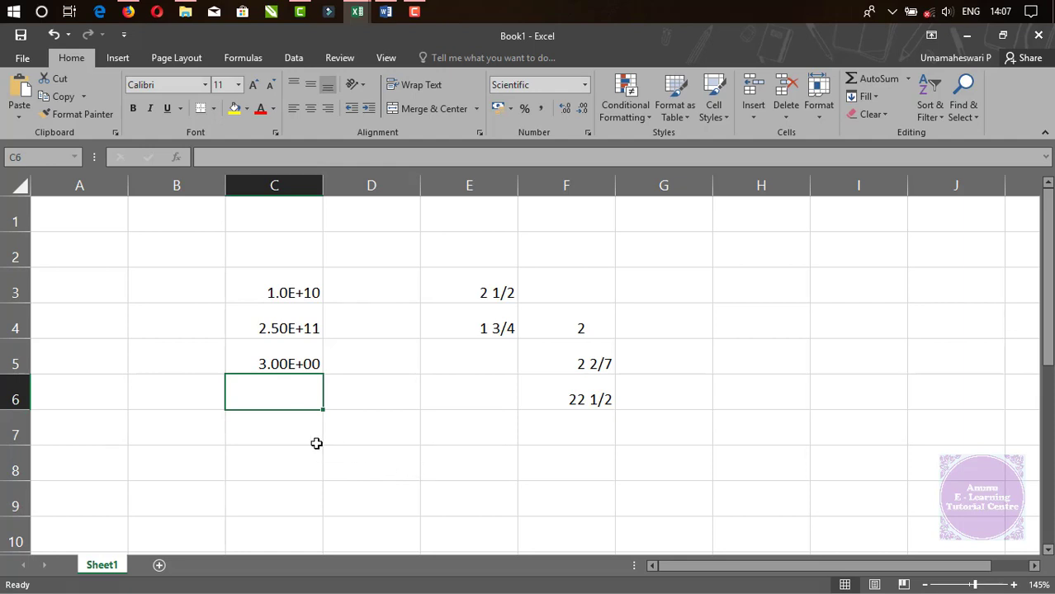
type("1234567")
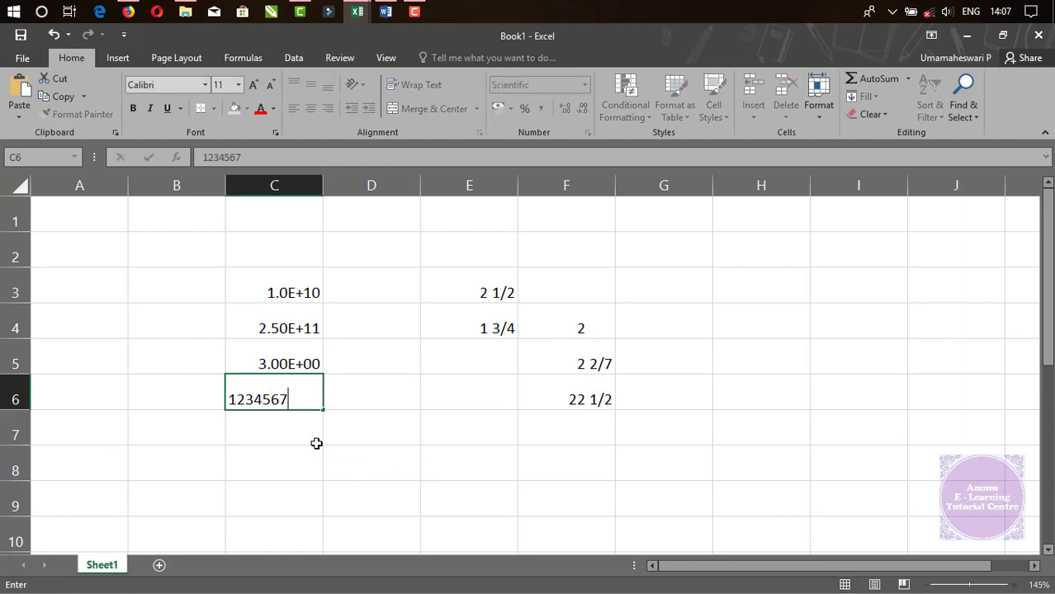
type("890")
key("Return")
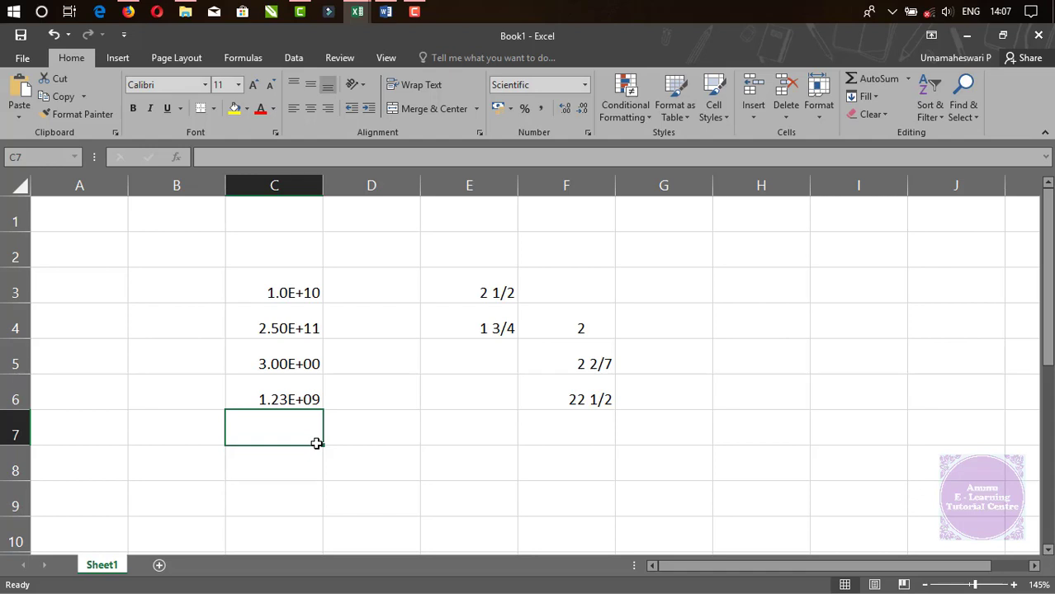
key("Up")
key("Left")
key("Right")
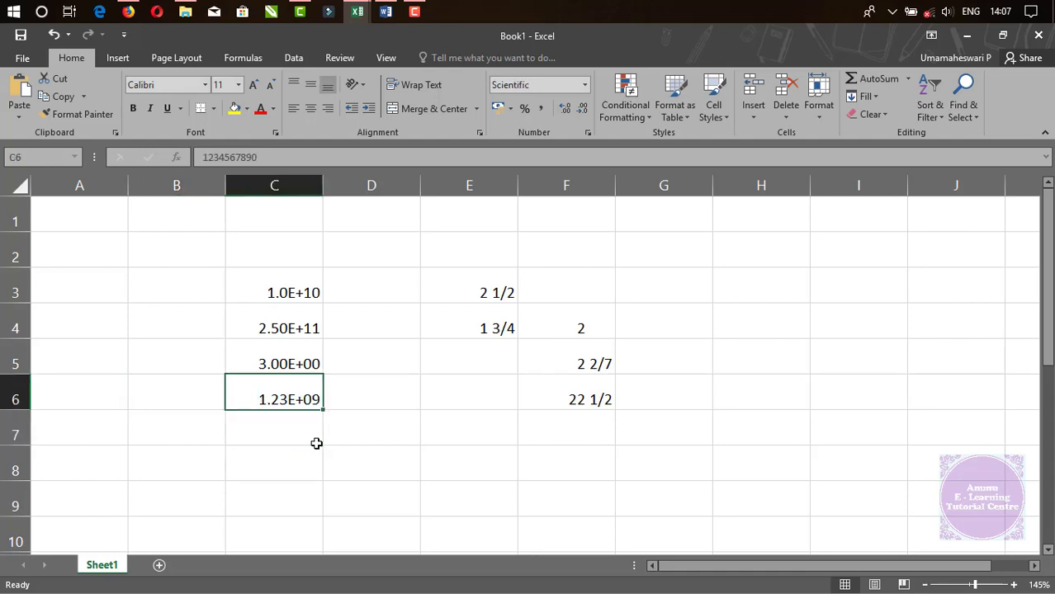
key("Left")
key("Left")
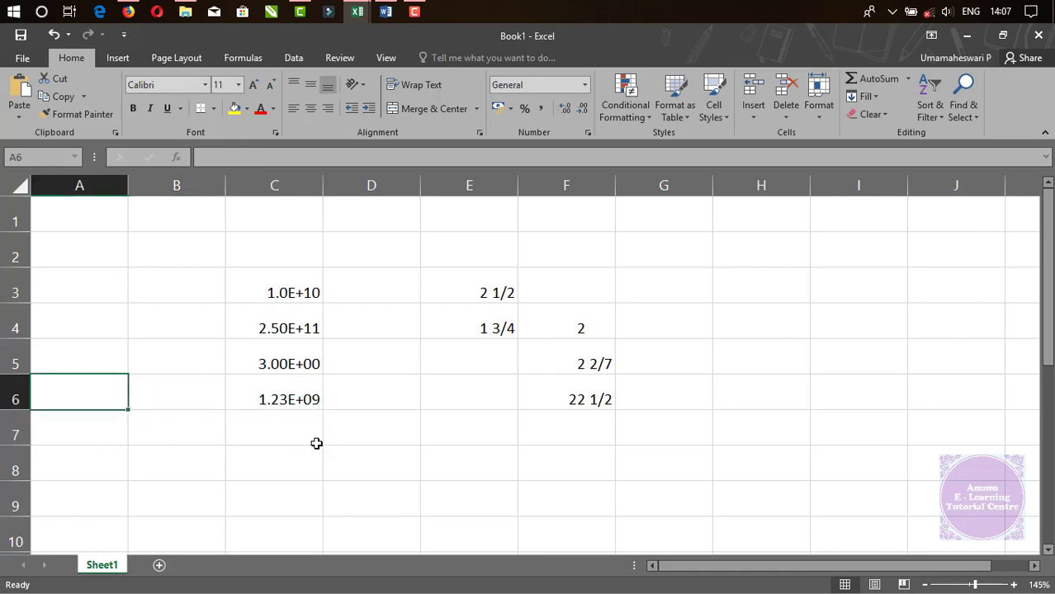
type("1234567")
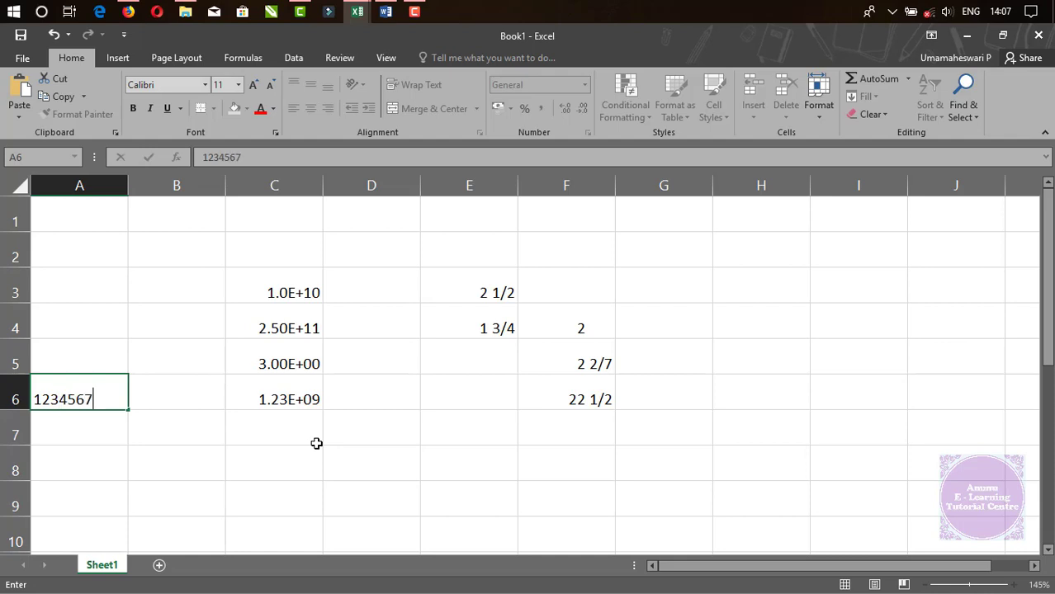
type("890")
key("Return")
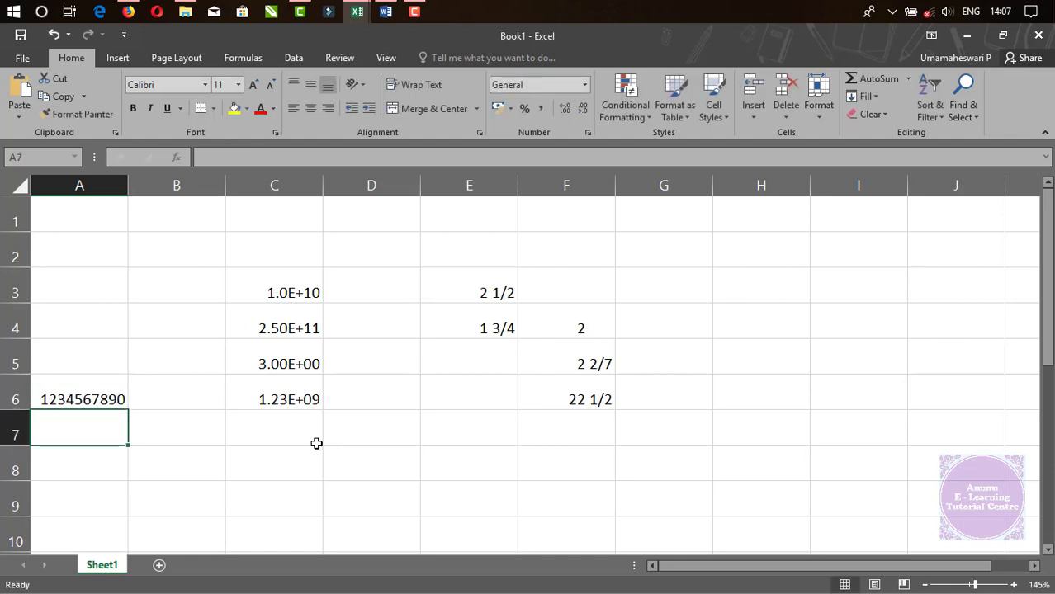
key("Up")
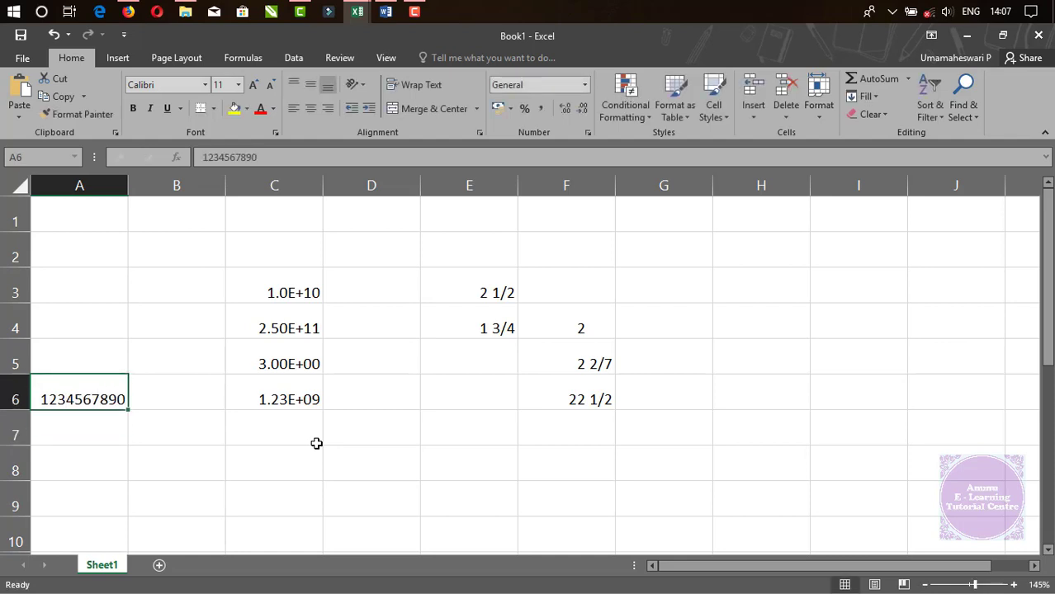
key("F1")
left_click(306, 159)
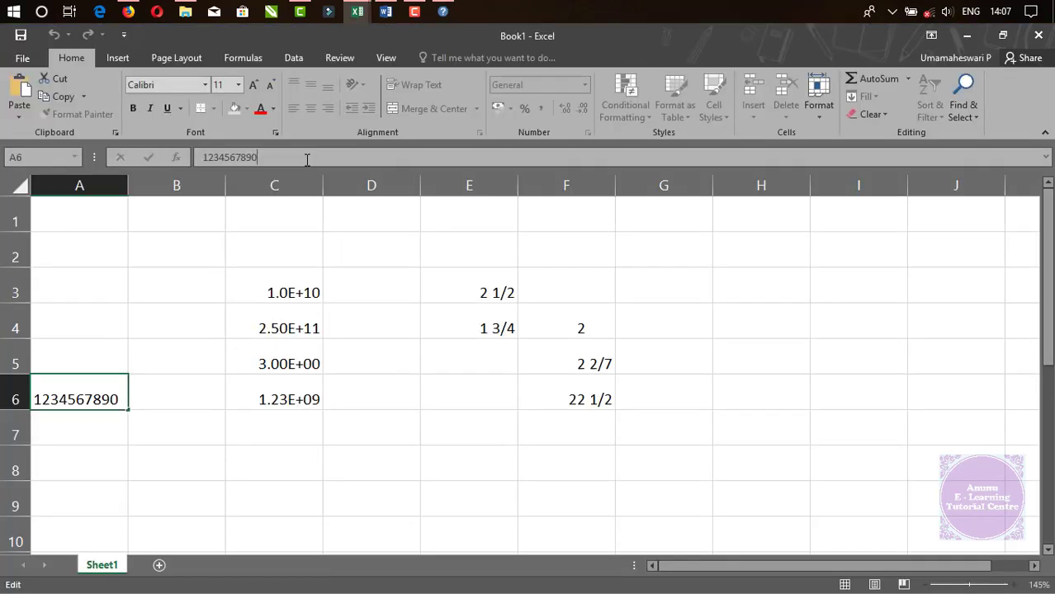
type("0")
key("Return")
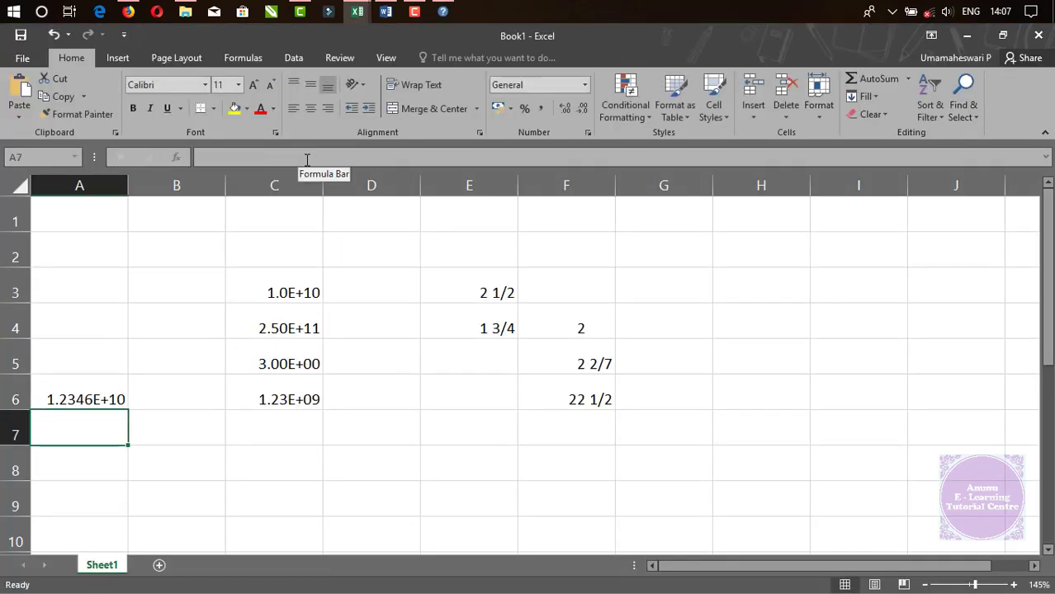
key("Up")
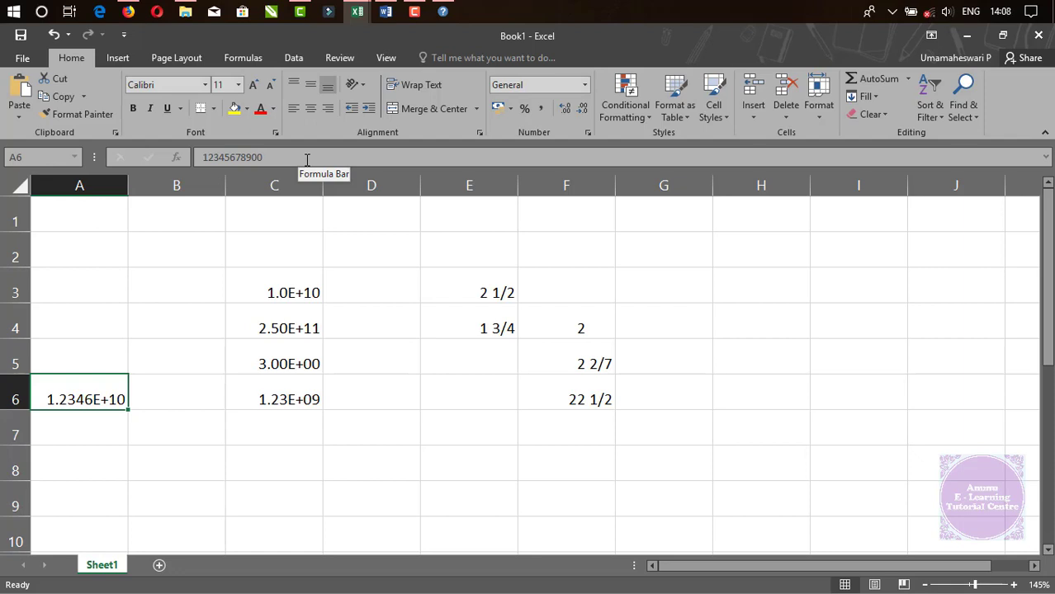
key("Return")
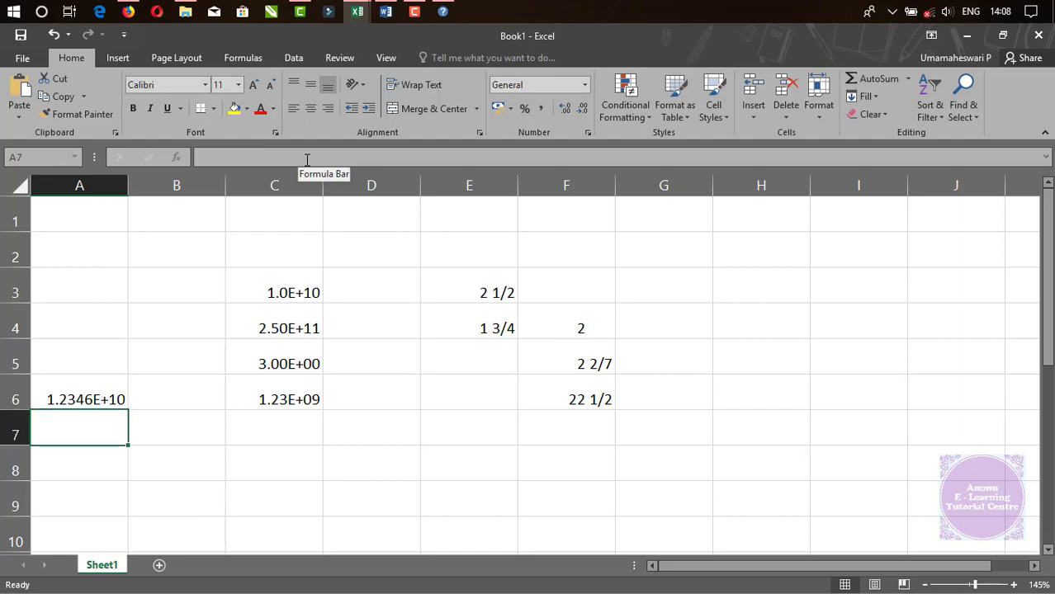
key("Up")
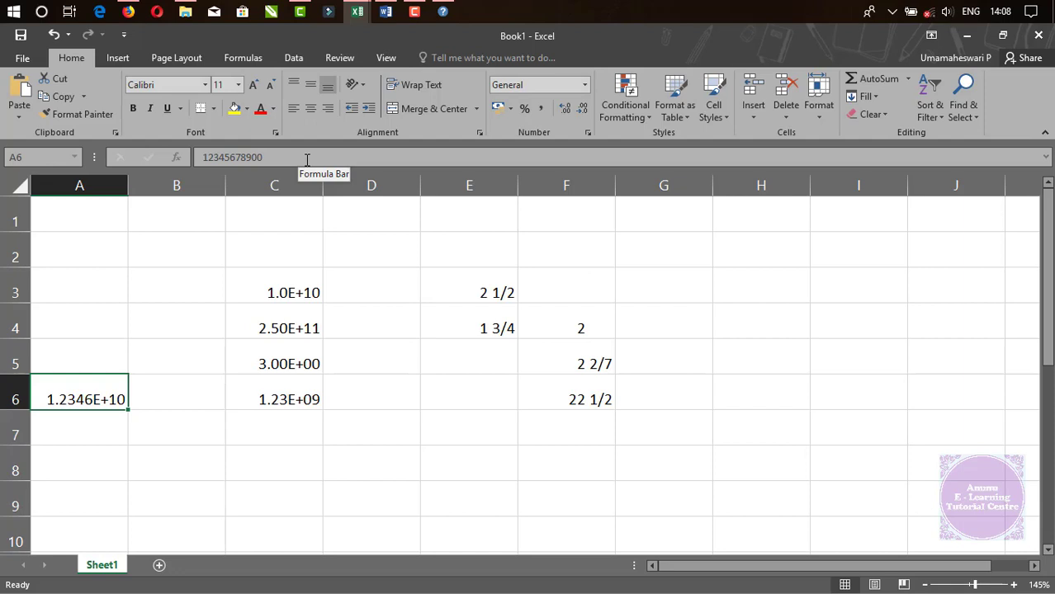
key("Right")
key("Left")
key("Right")
key("Right")
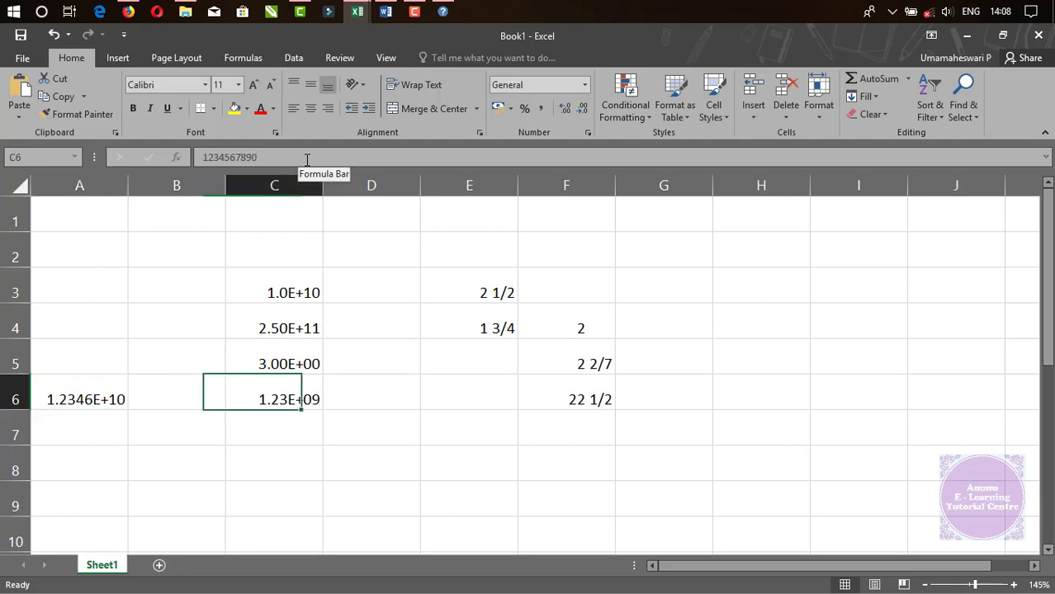
left_click(585, 84)
scroll(640, 137, "down", 1)
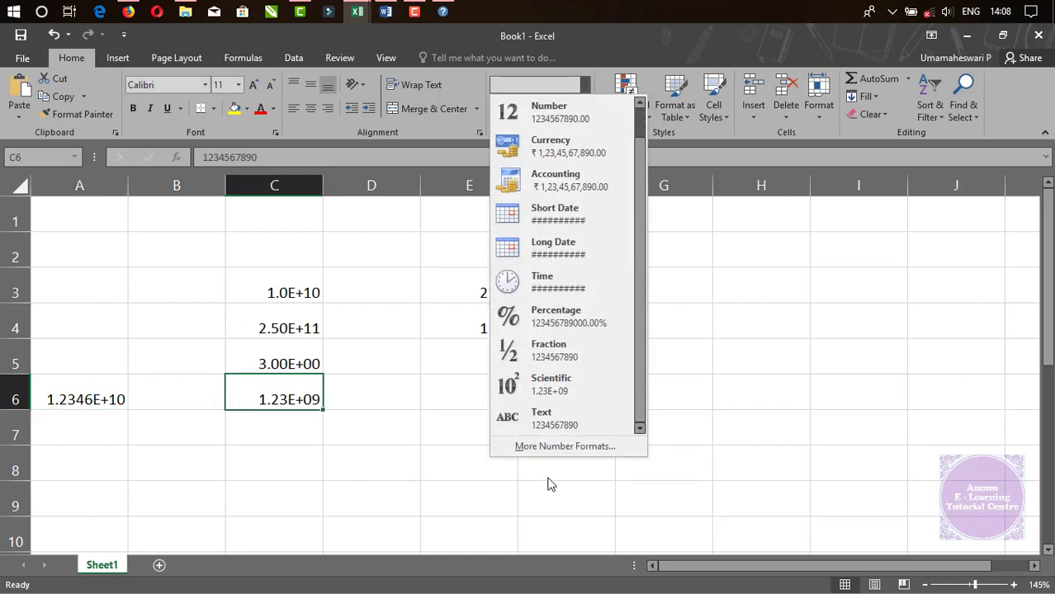
left_click(345, 443)
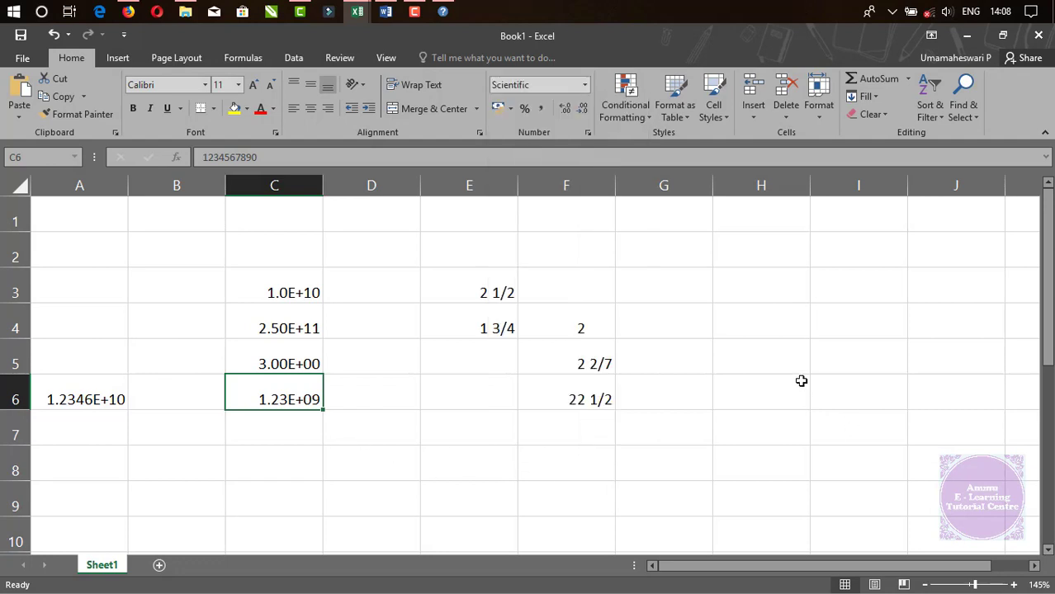
left_click(758, 210)
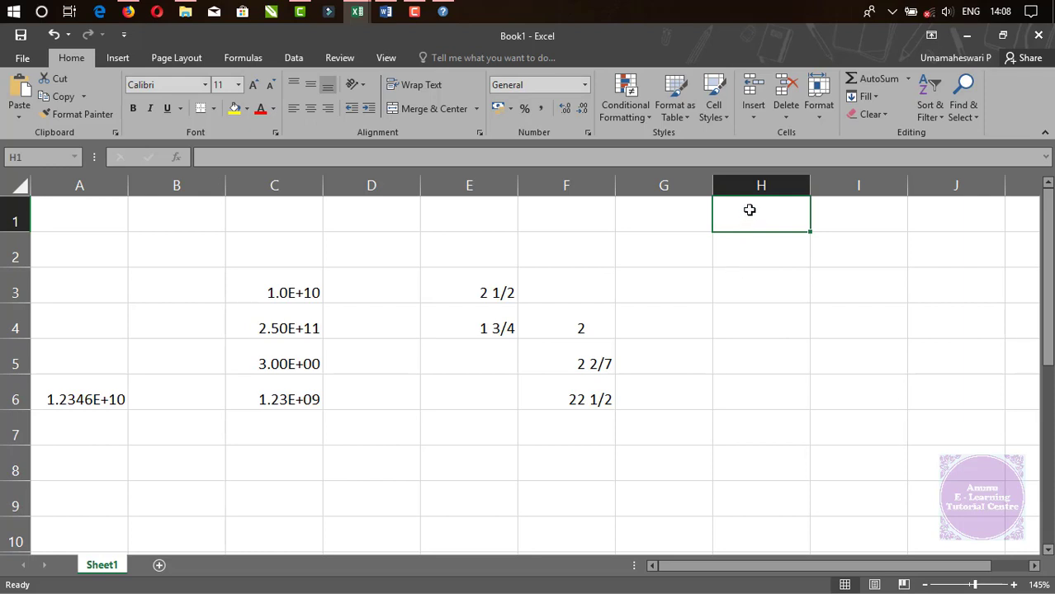
- Format H1:H4 as Text and enter 234 in H1 and 235 in H2
mouse_move(749, 211)
left_mouse_down()
mouse_move(743, 323)
mouse_move(756, 239)
left_mouse_up()
left_click(587, 84)
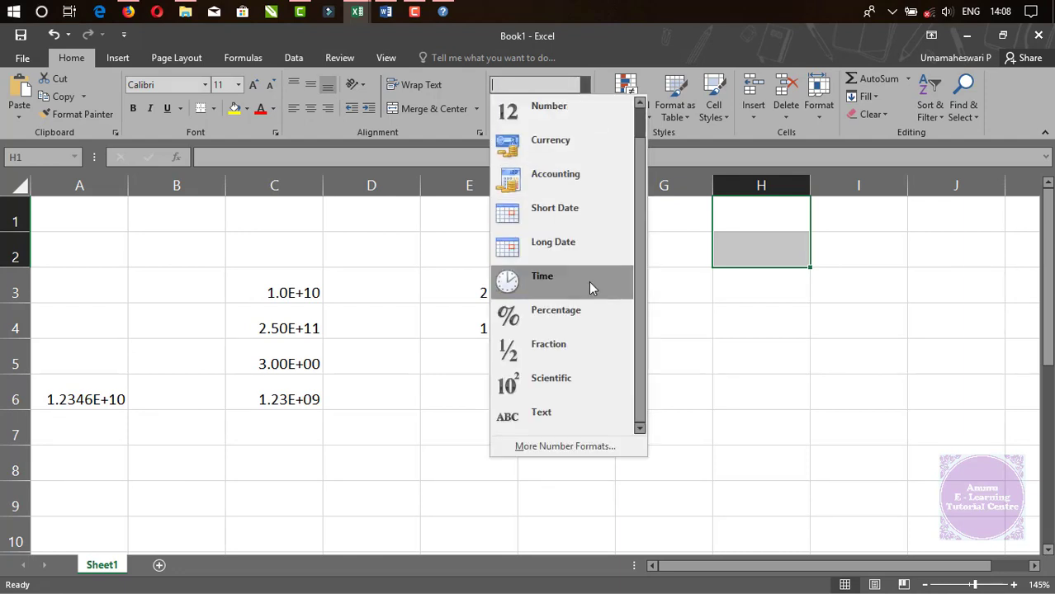
left_click(551, 421)
left_click(777, 224)
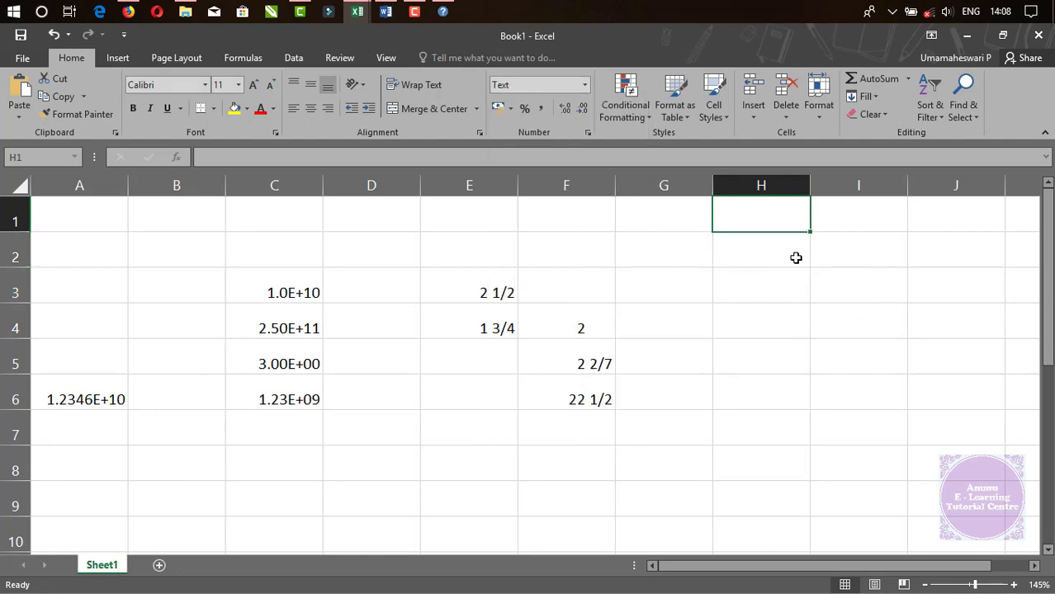
type("234")
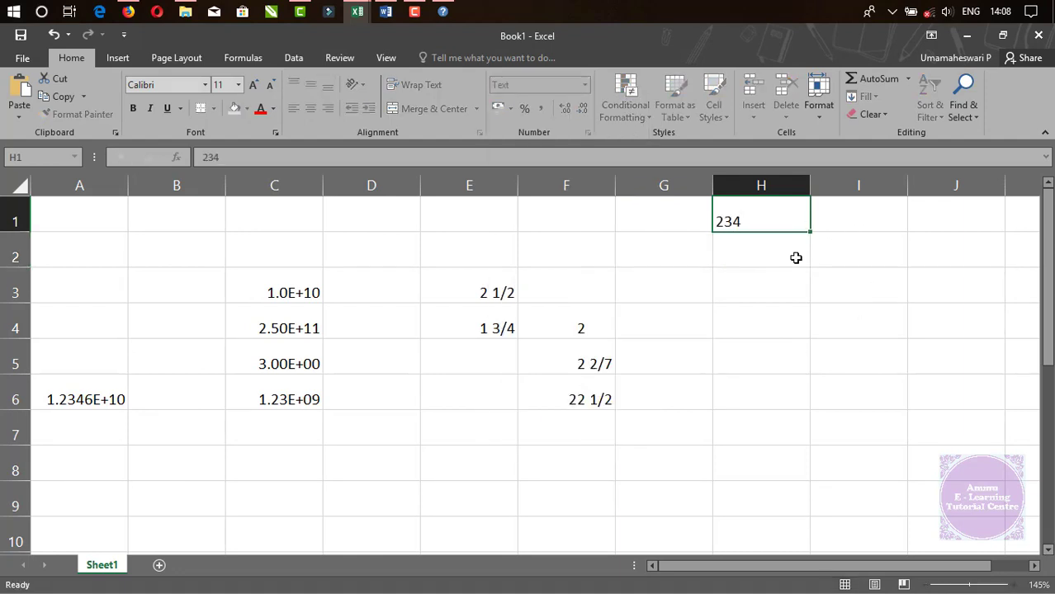
key("Return")
type("235")
key("Return")
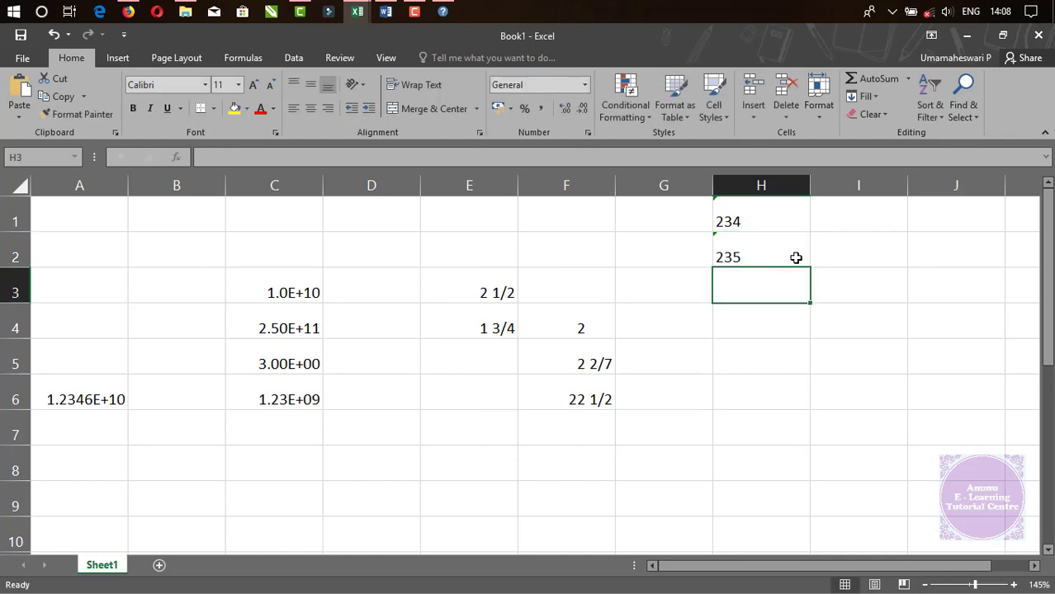
- Total H1:H2 in H3 with =SUM(H1:H2), which returns 0
type("=")
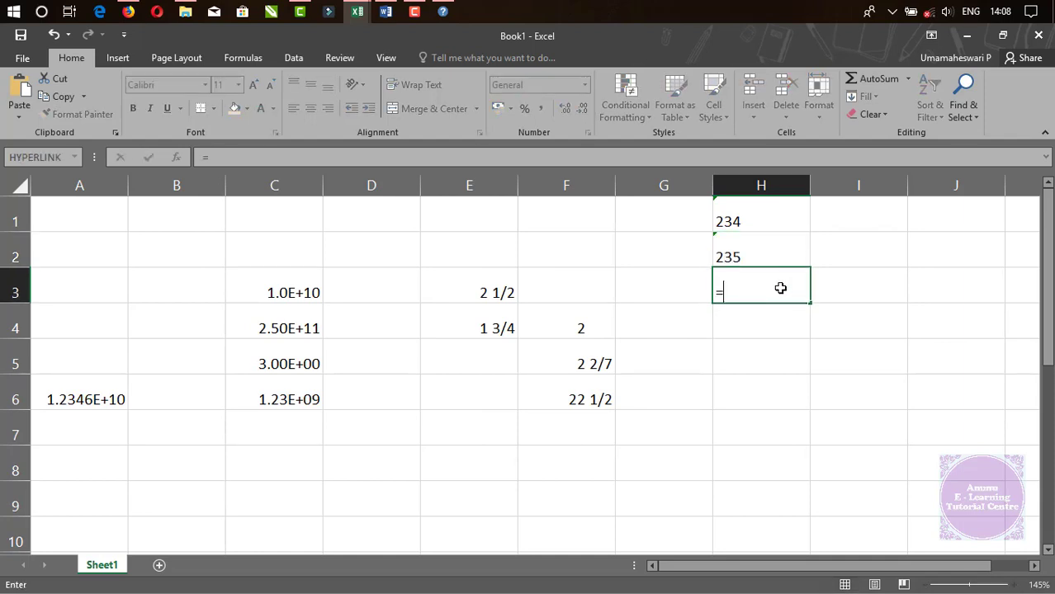
type("SUM(")
key("Up")
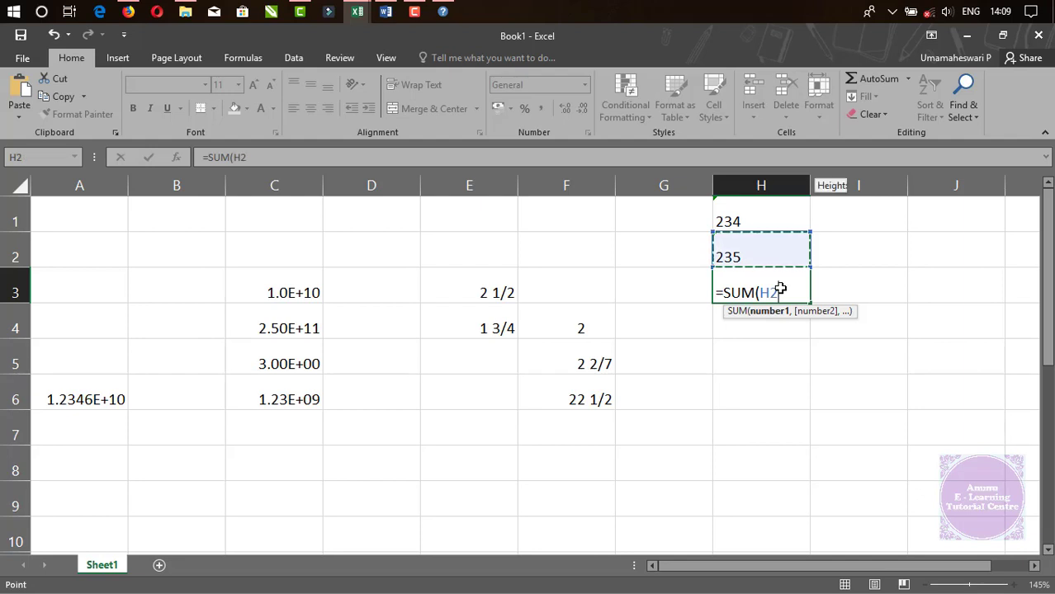
key("shift+Up")
key("Return")
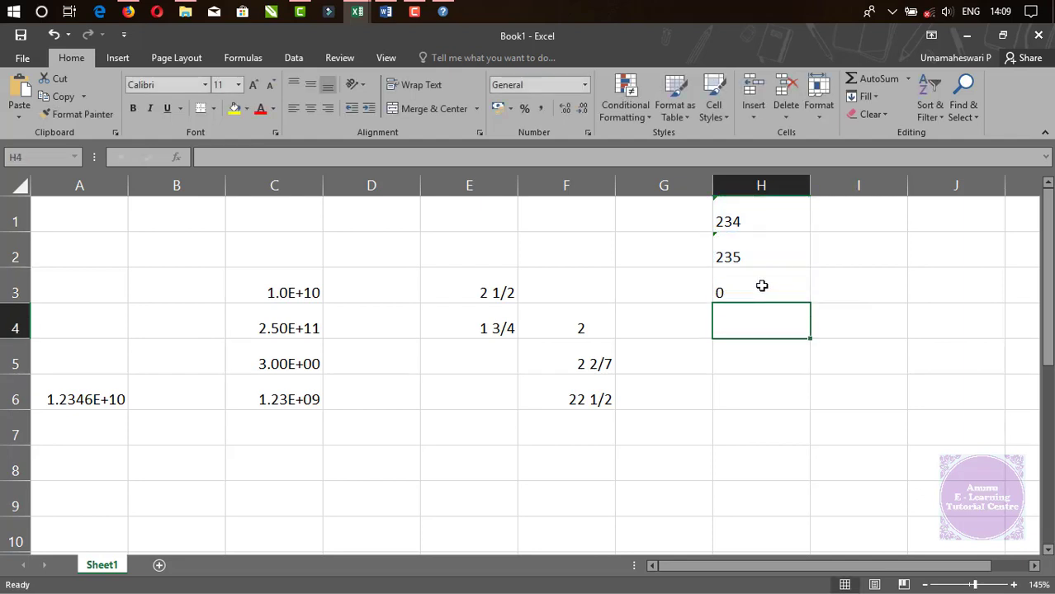
left_click(762, 287)
- Right-align the text numbers in H1:H2 and check that H3 still totals 0
left_click(758, 225)
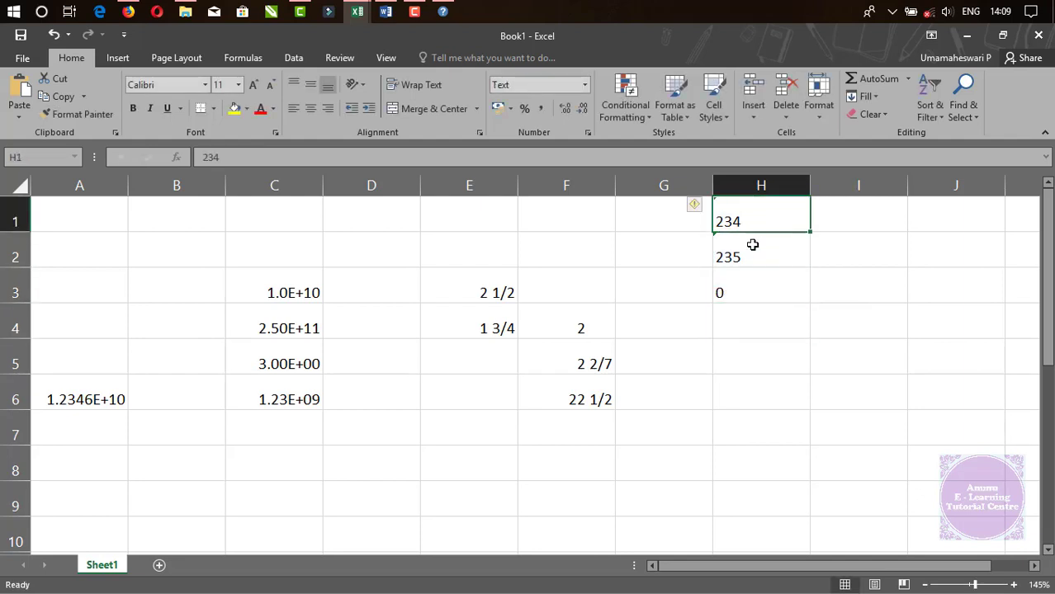
left_click(749, 258)
left_click(751, 217)
left_click_drag(751, 236, 749, 249)
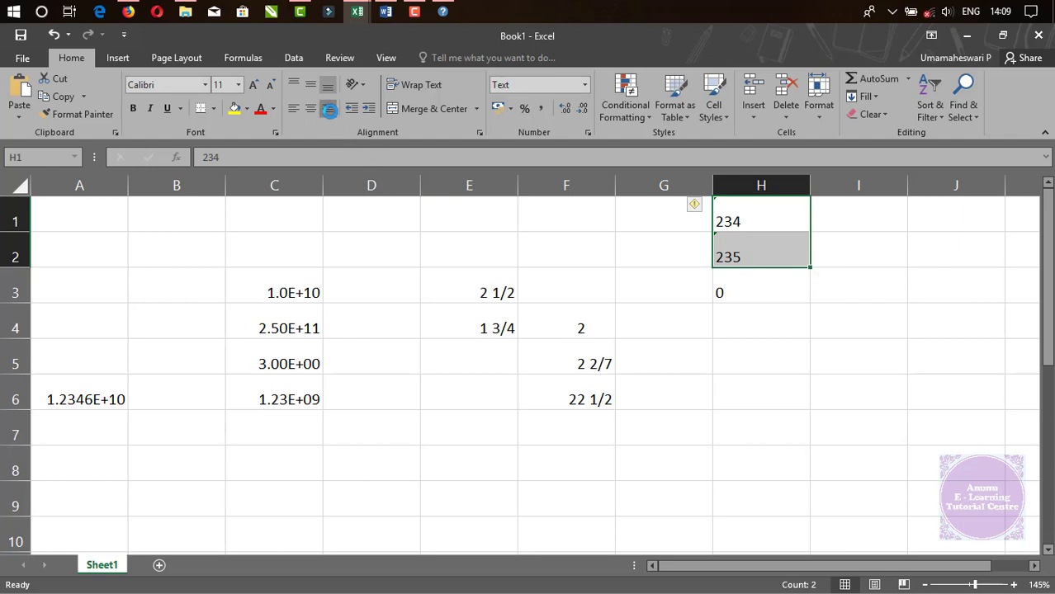
left_click(329, 110)
left_click(849, 391)
left_click(793, 232)
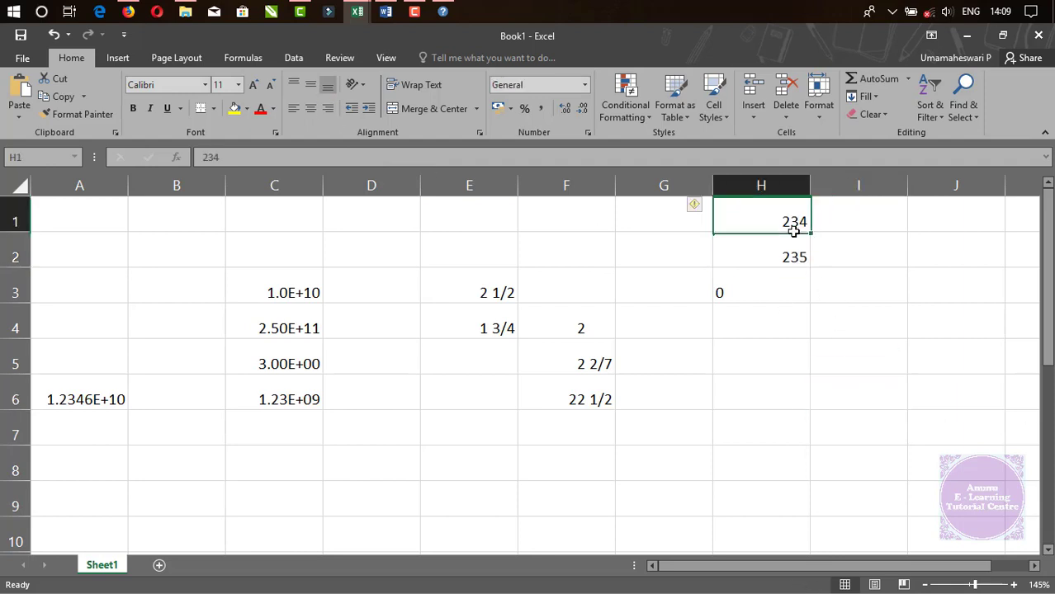
left_click_drag(793, 232, 795, 256)
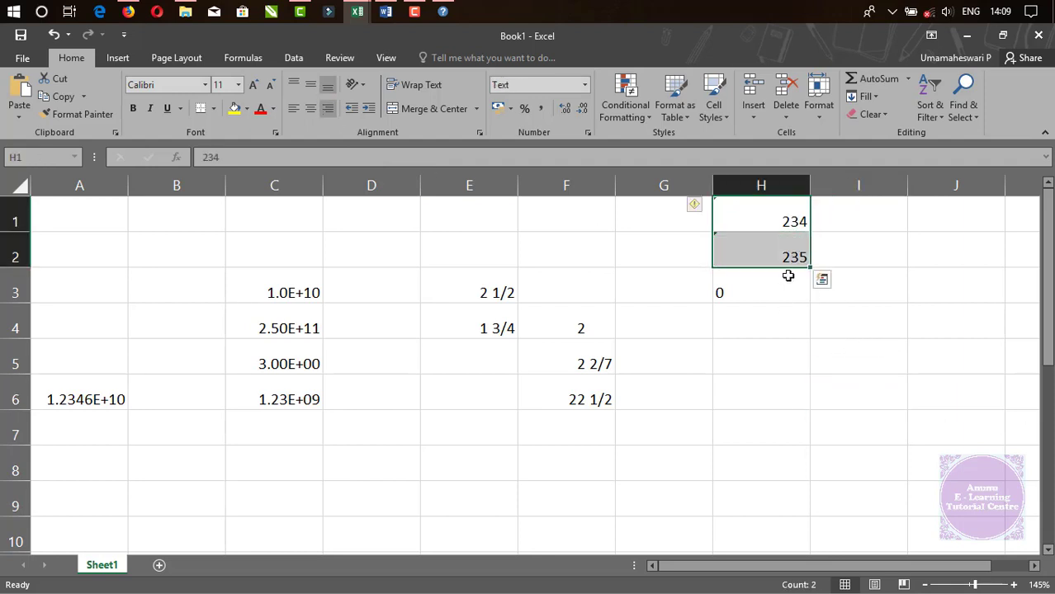
left_click(791, 285)
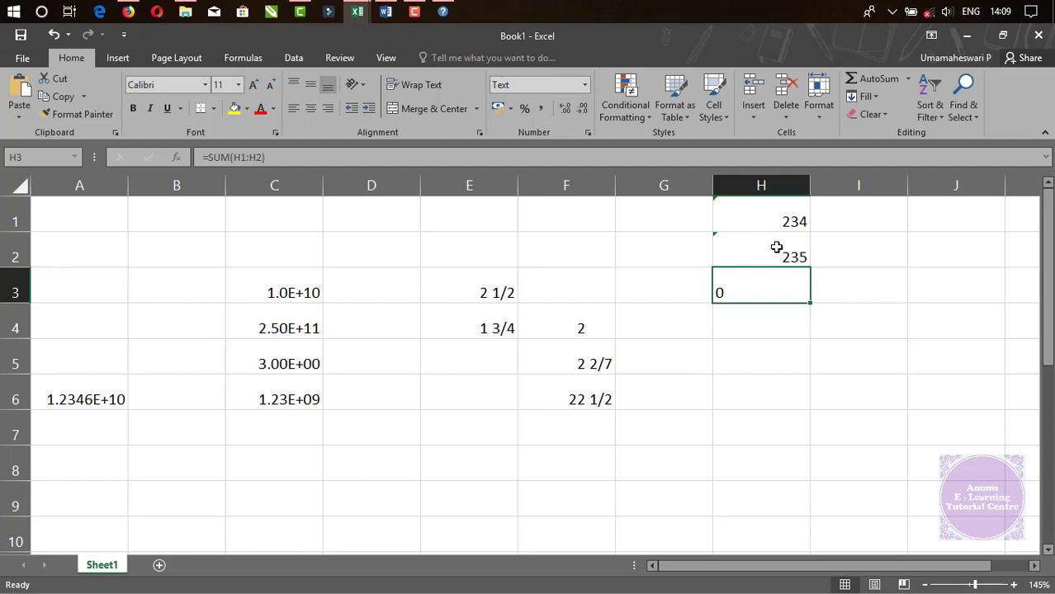
- Convert H2's text entry 235 to a number with its error smart tag
left_click(726, 211)
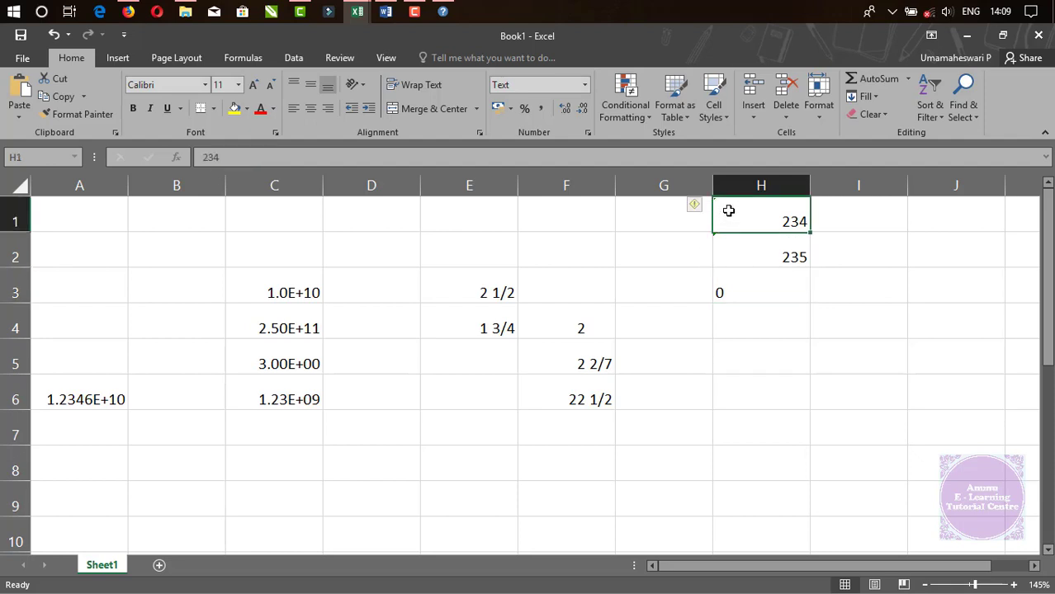
left_click(732, 244)
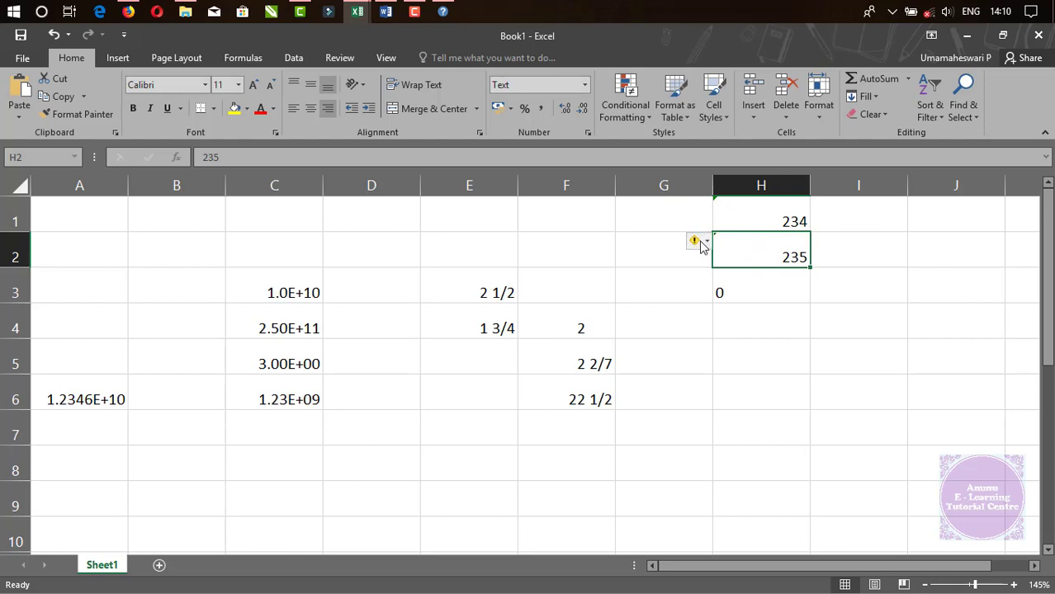
left_click(696, 241)
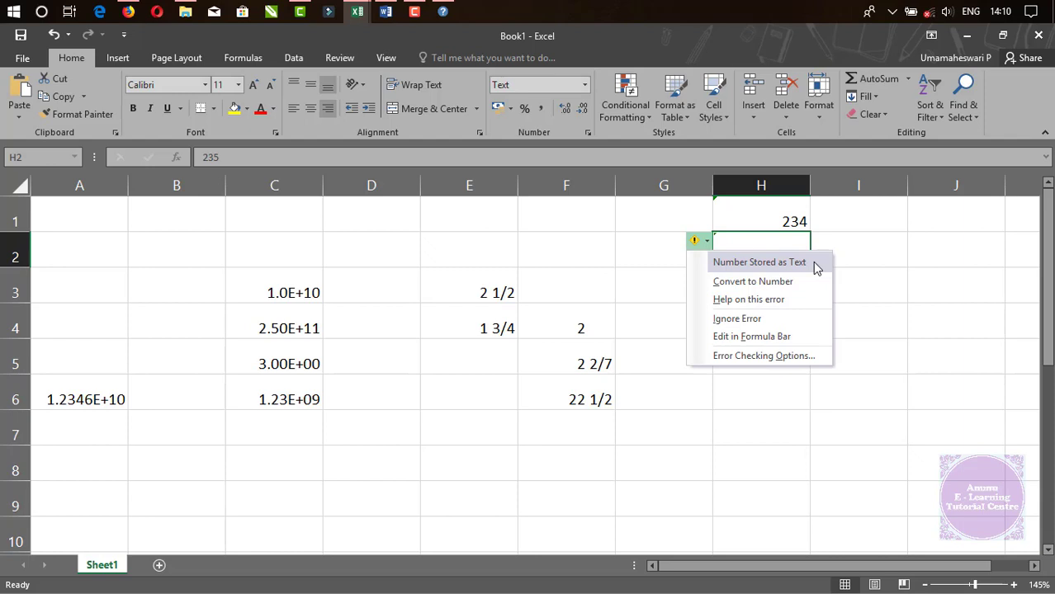
left_click(754, 285)
left_click(837, 299)
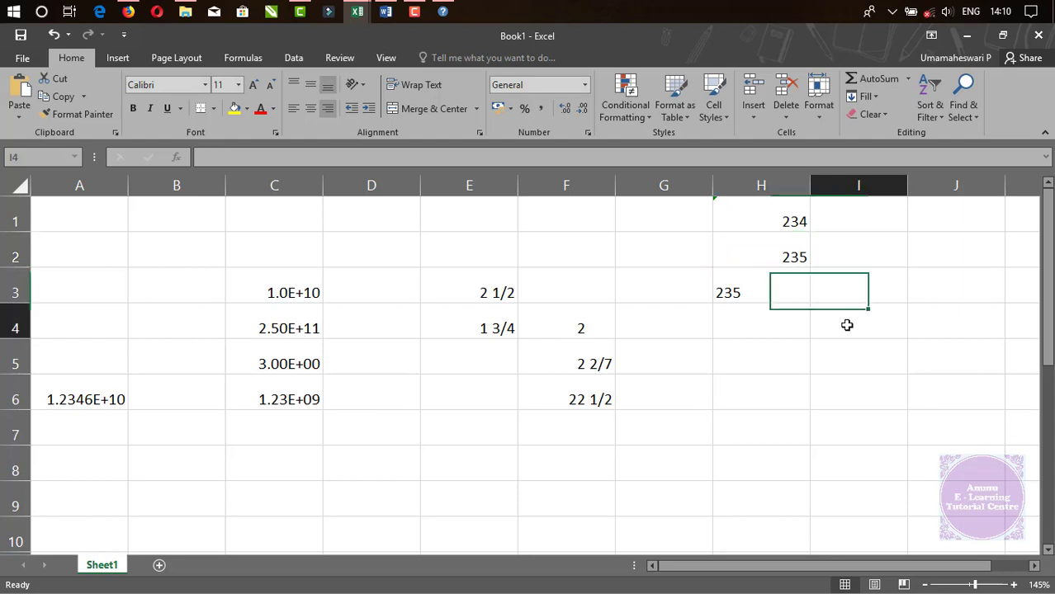
left_click(743, 292)
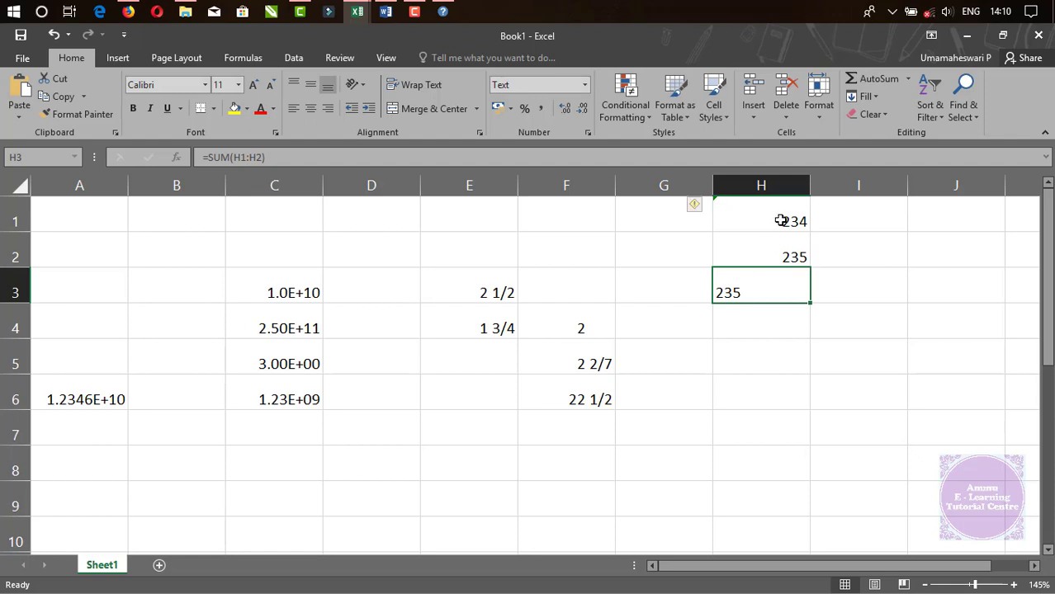
- Convert H1 to a number too, so the H3 total becomes 469
left_click(751, 220)
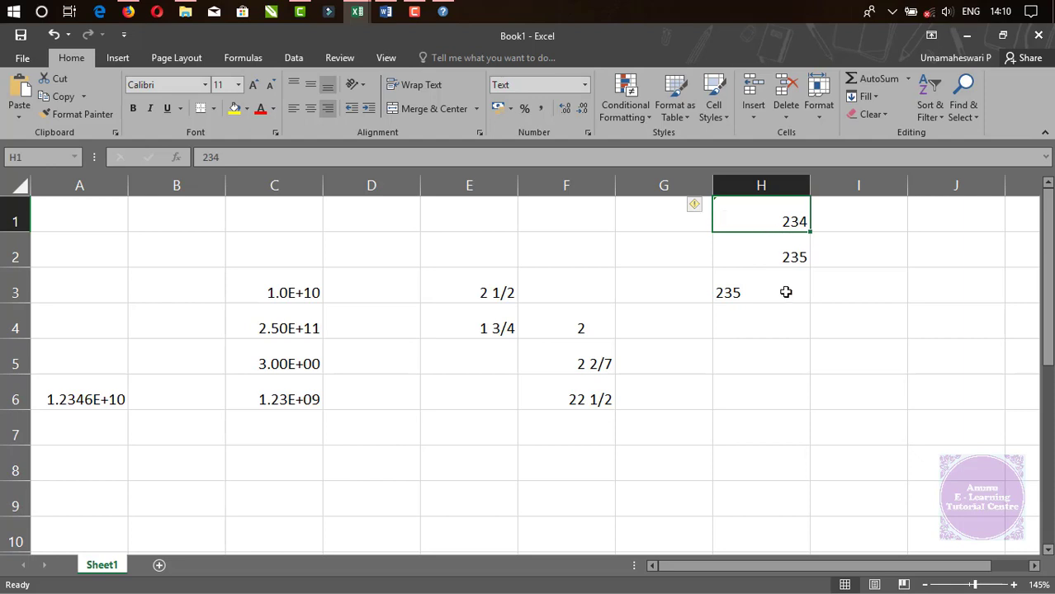
left_click(696, 206)
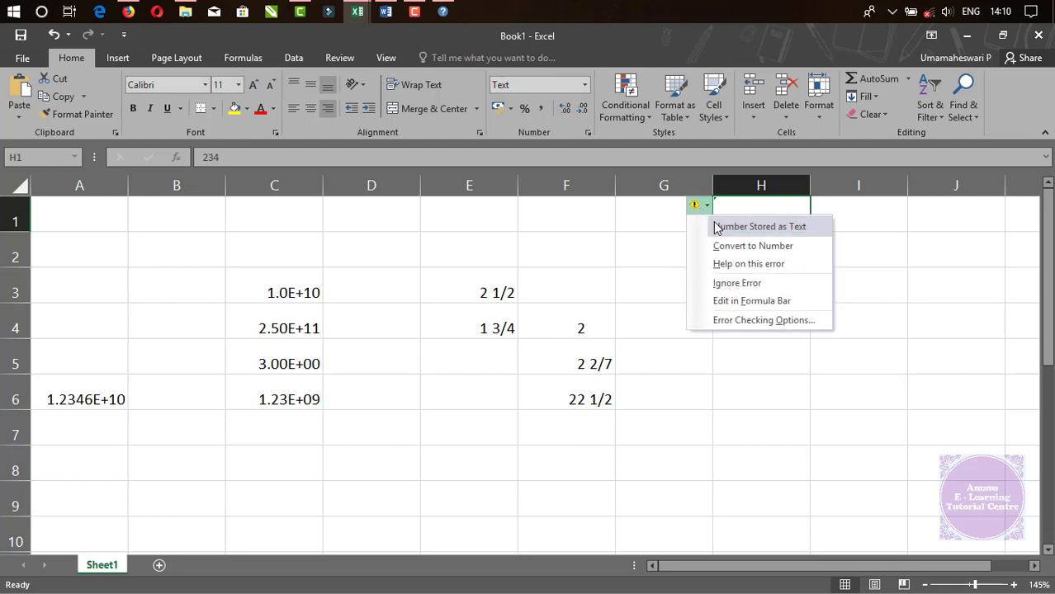
left_click(751, 246)
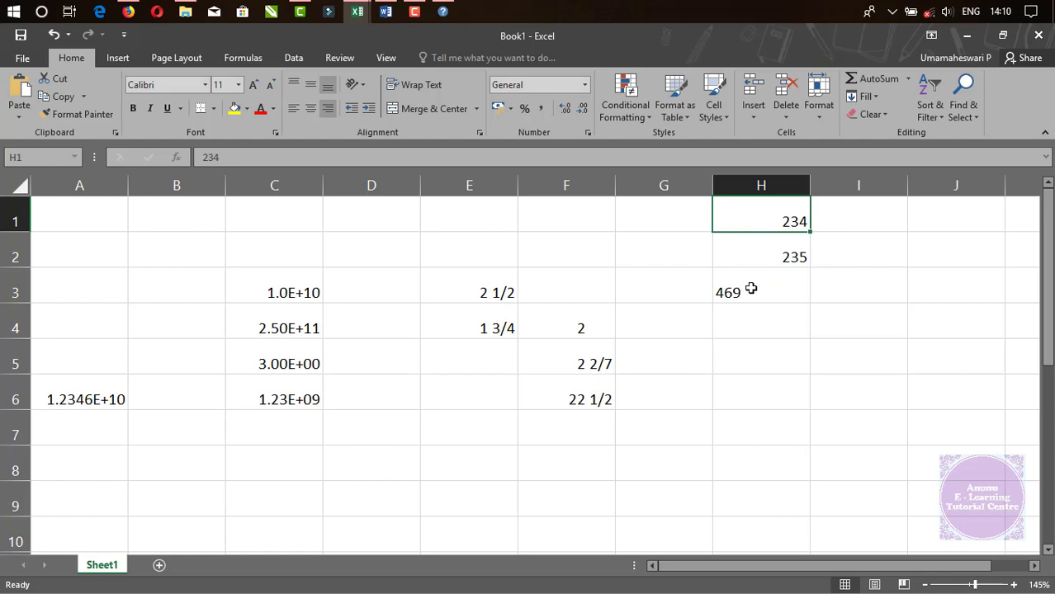
left_click(747, 285)
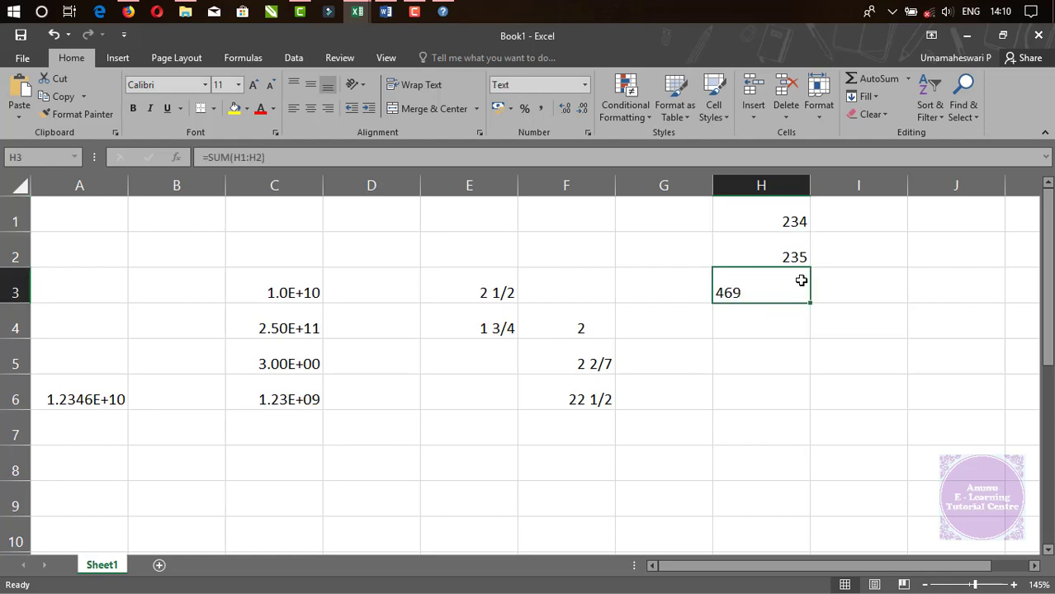
left_click(777, 360)
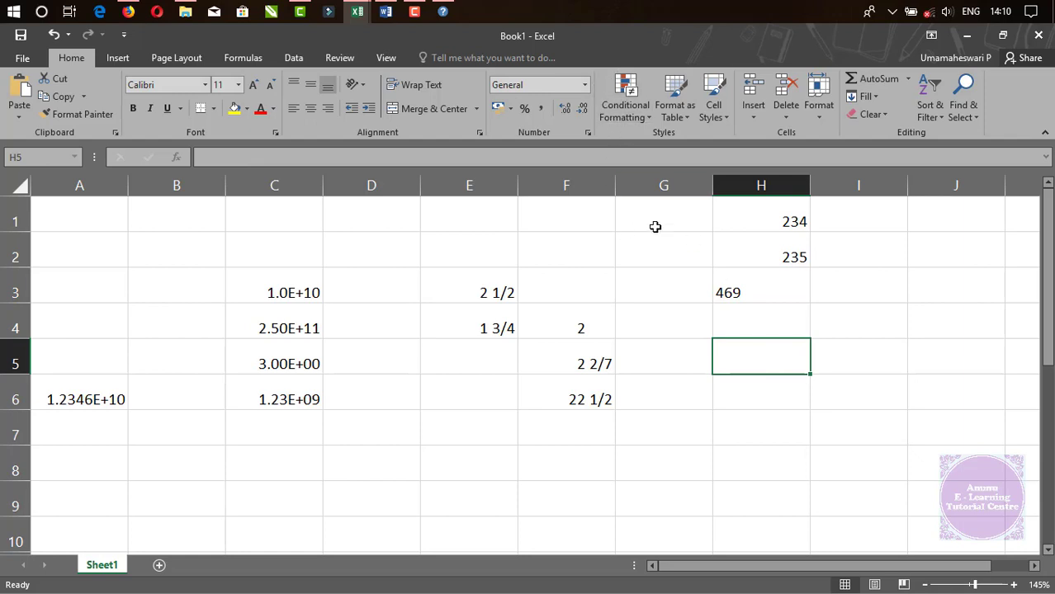
- Enter the fraction 0 3/4 in cell G3
left_click(665, 188)
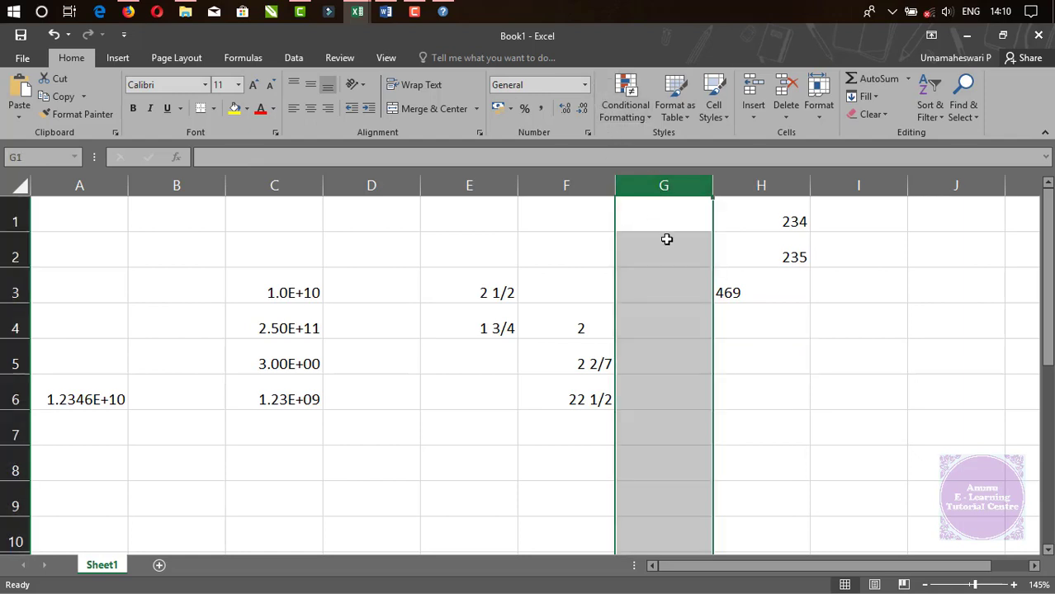
left_click(675, 284)
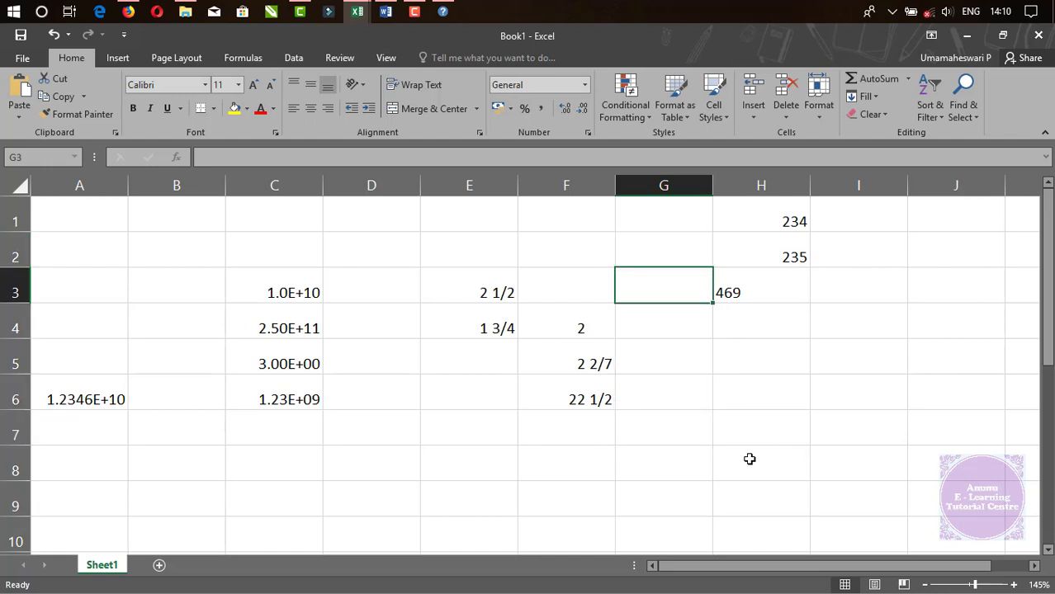
type("0 3/4")
key("Return")
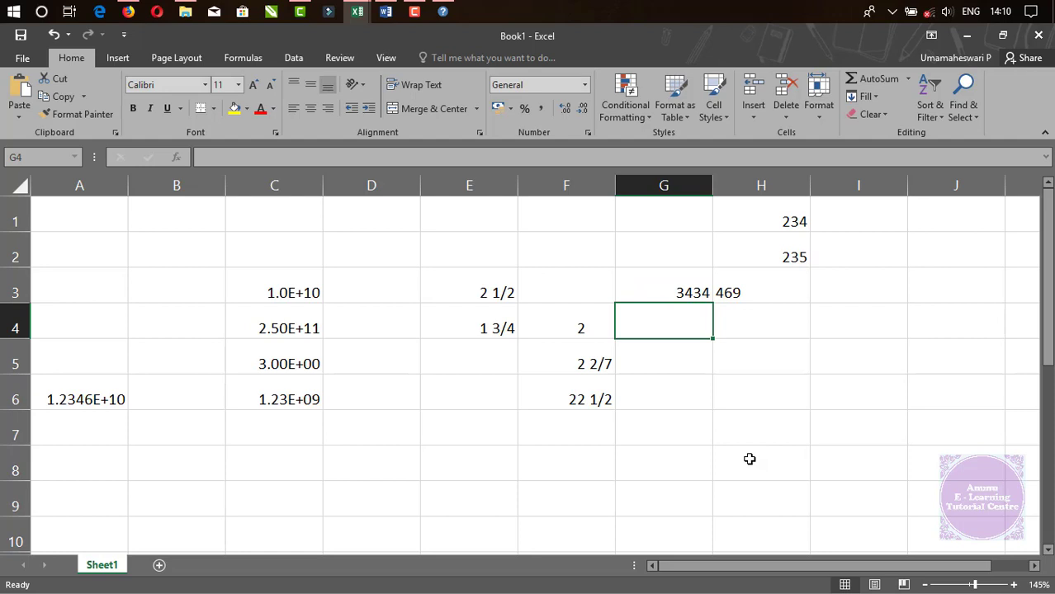
key("Down")
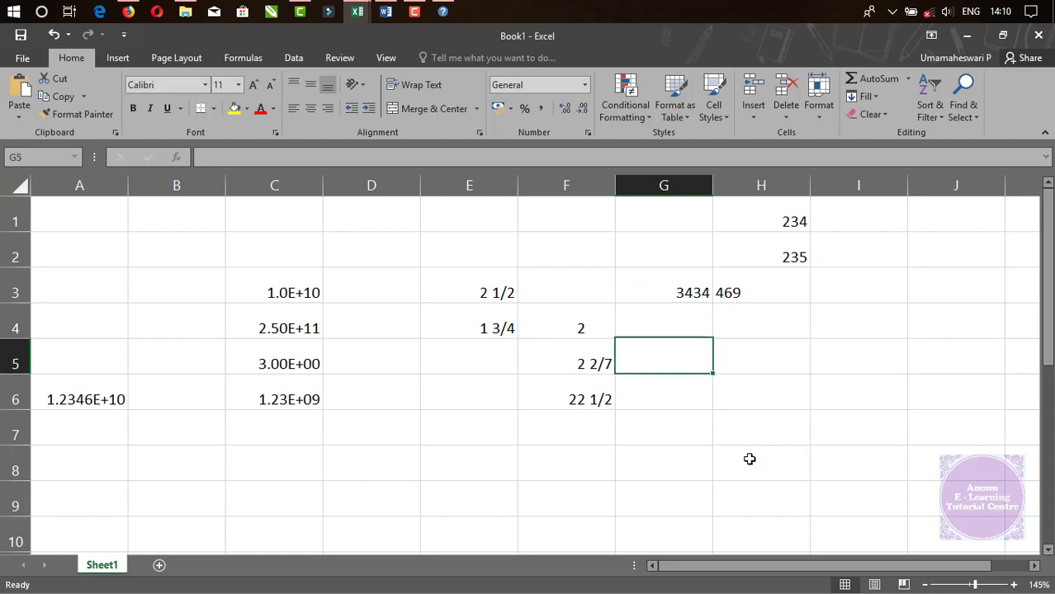
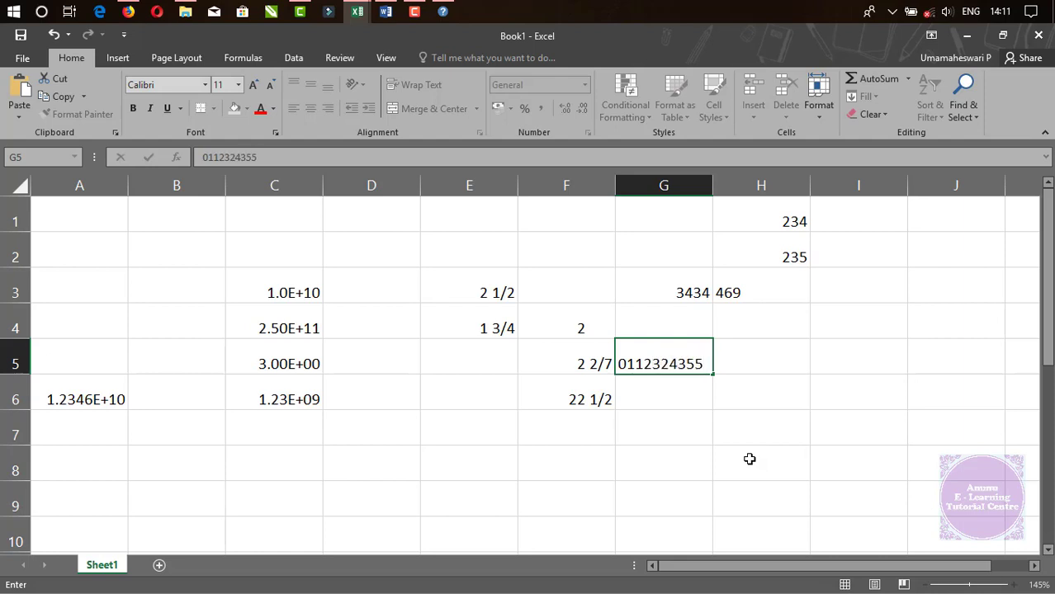
key("Return")
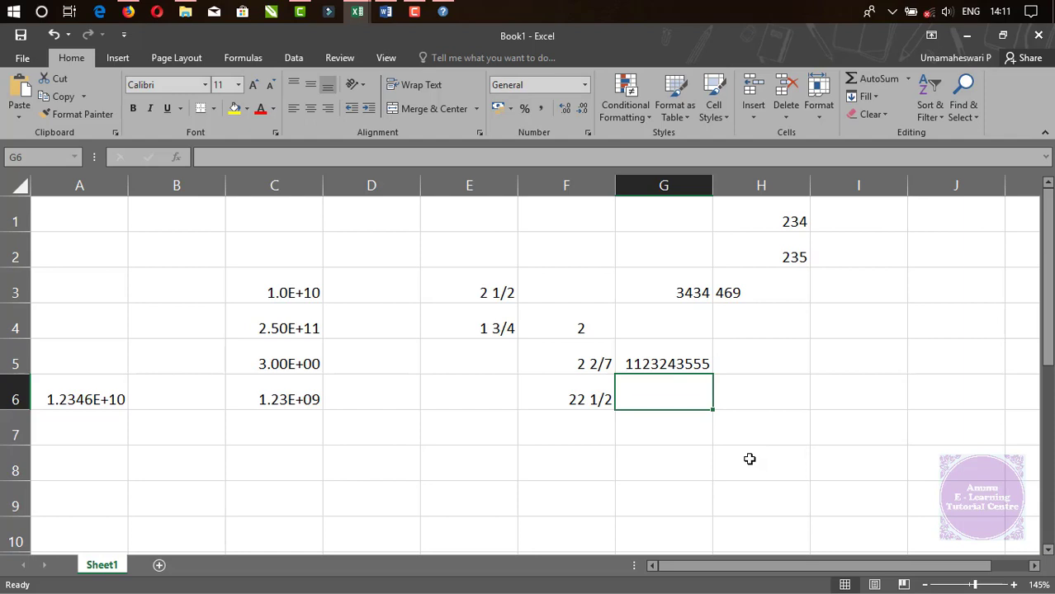
key("Up")
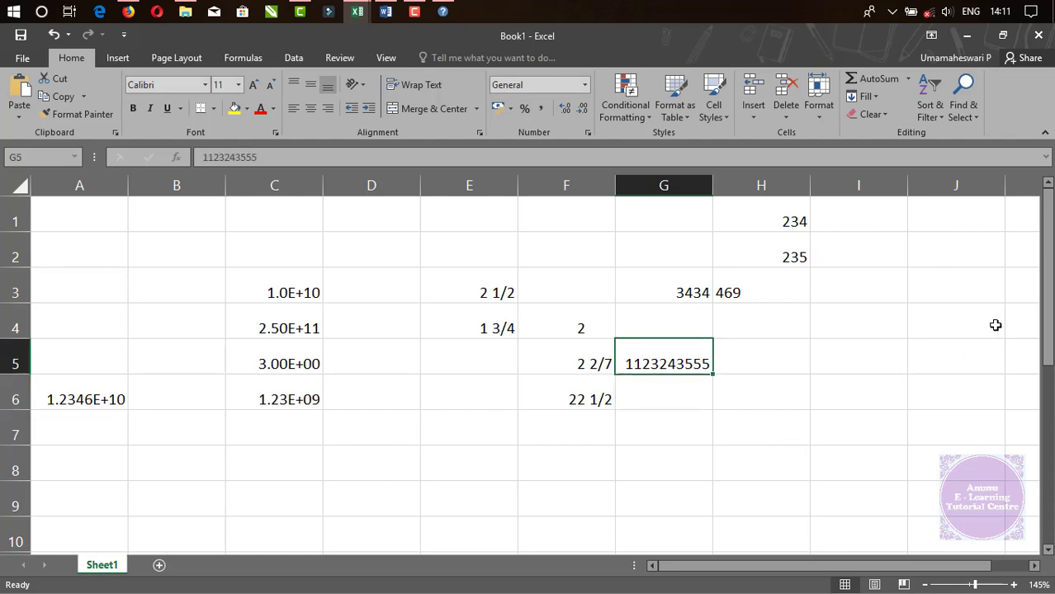
- Set the number format of column J to Text
left_click(954, 186)
left_click(584, 84)
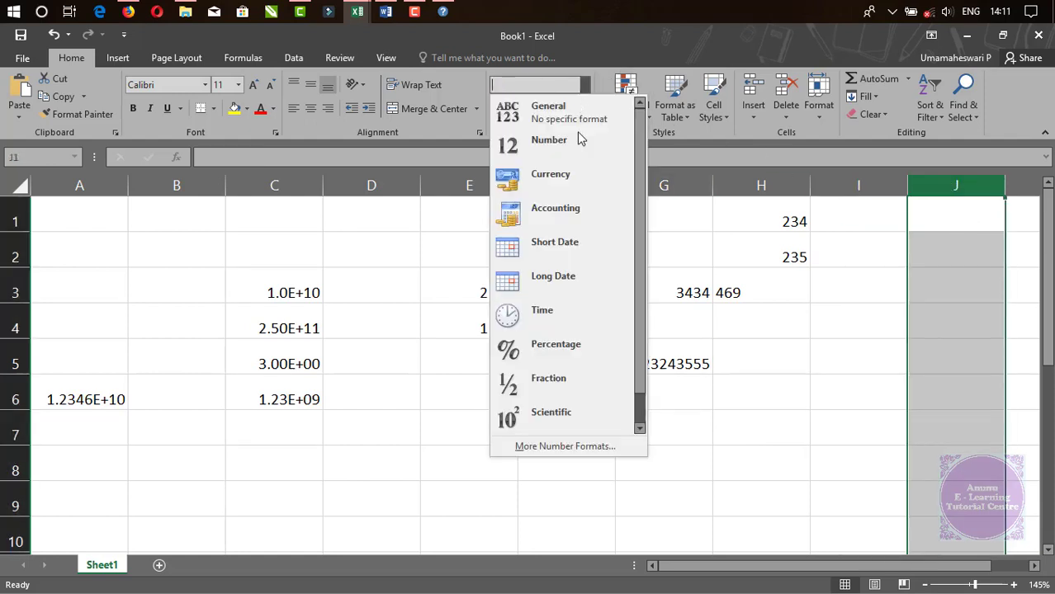
scroll(578, 307, "down", 1)
left_click(589, 411)
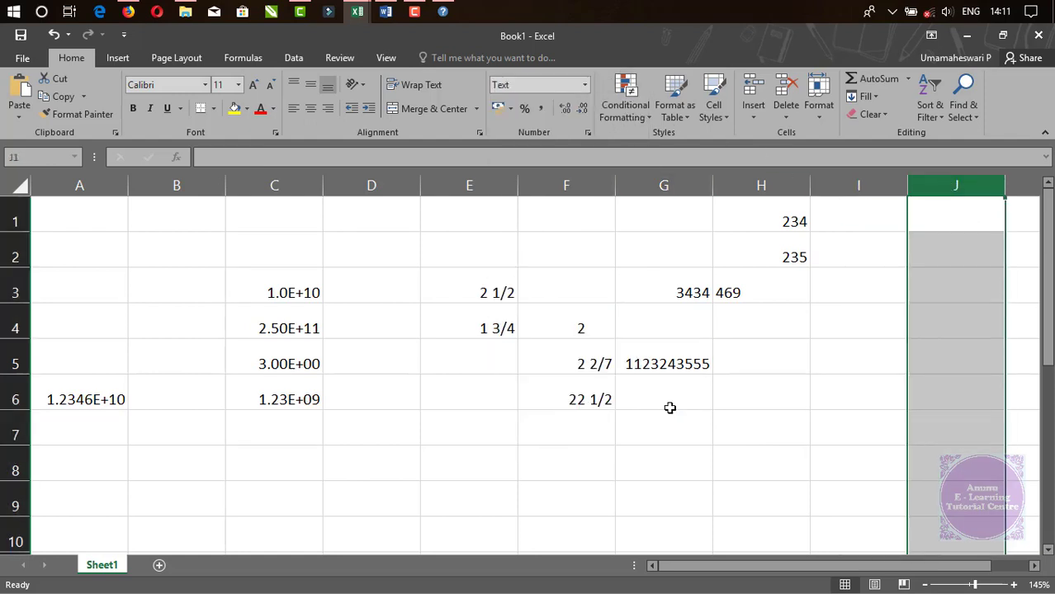
left_click(935, 305)
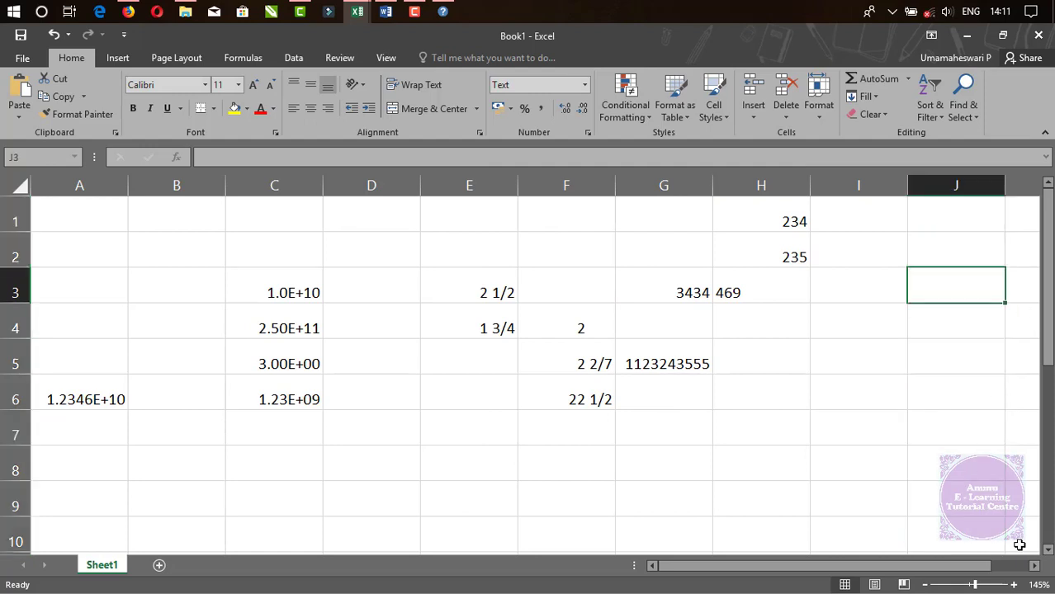
type("011")
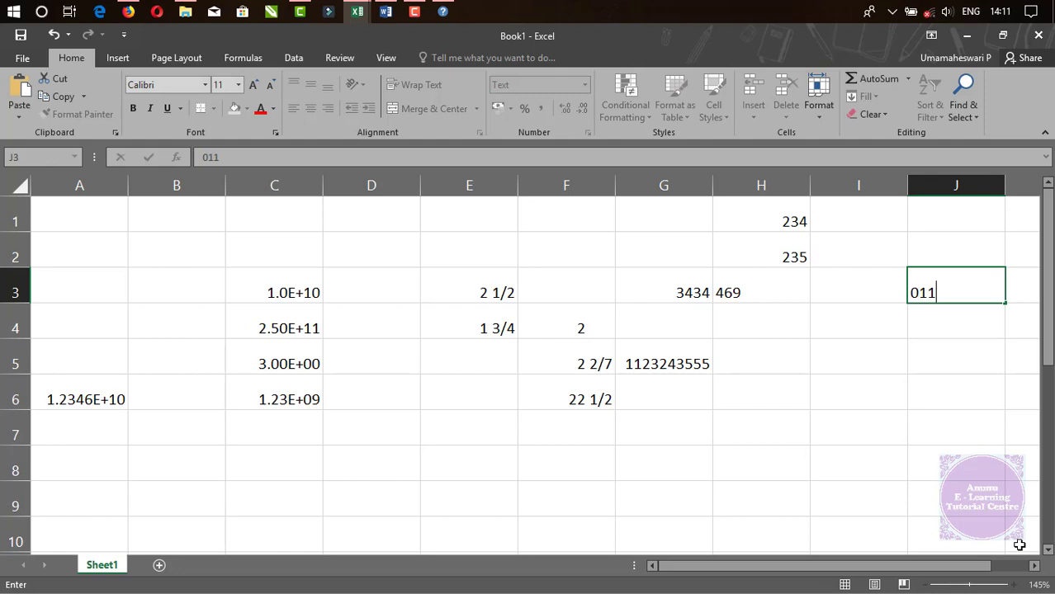
type("23455")
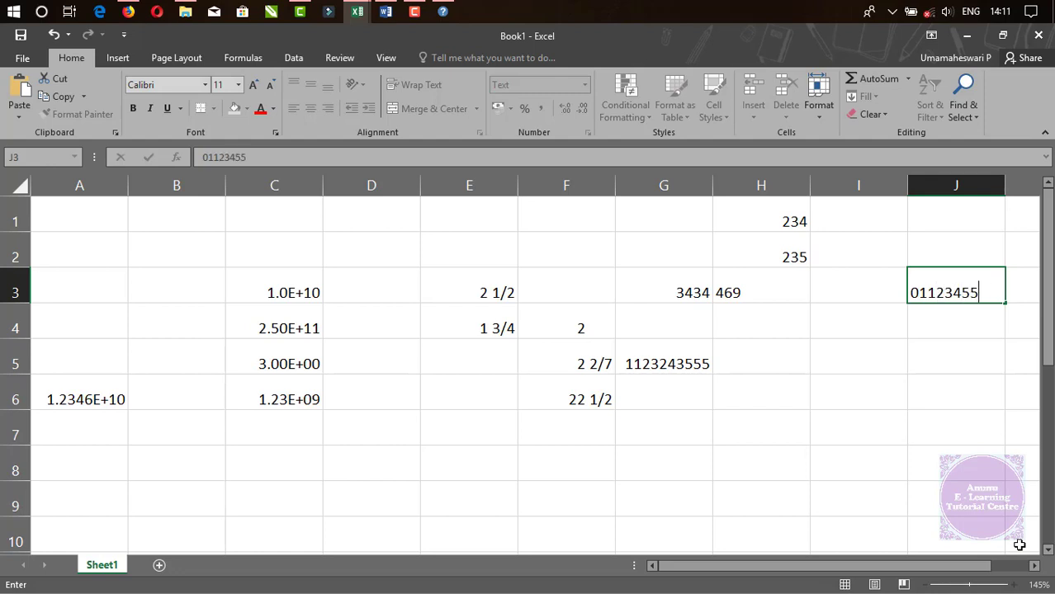
type("55")
key("Return")
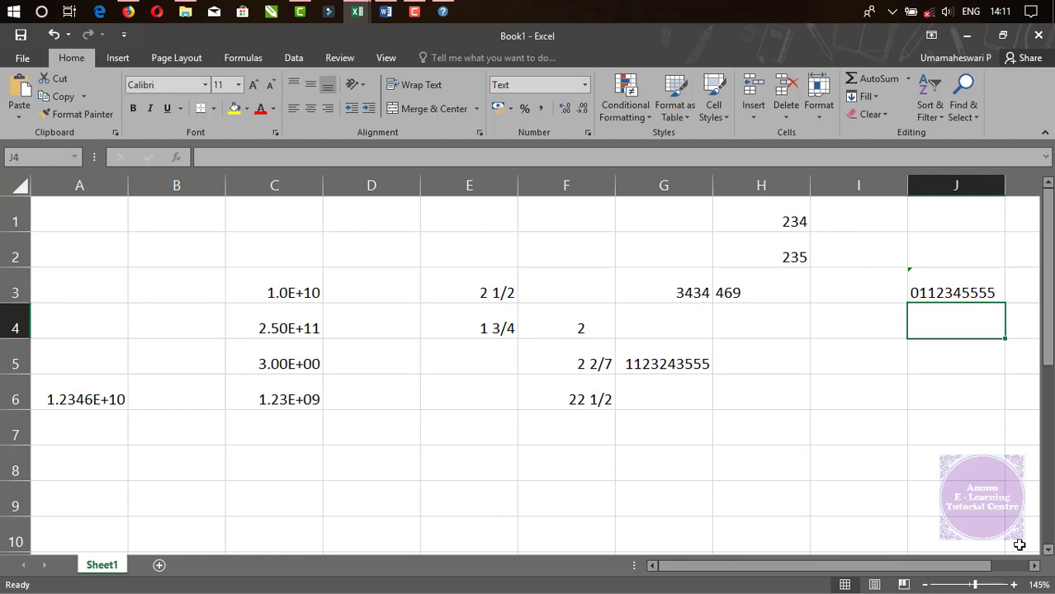
key("Left")
key("Left")
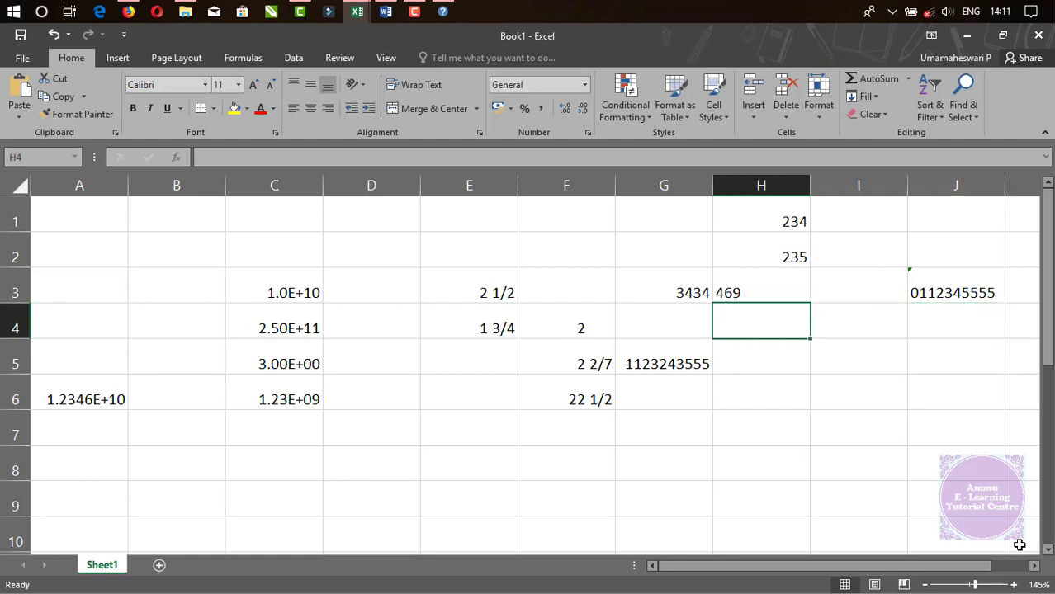
- Enter the phone-style number 011-234567 in cell I4
key("Right")
type("0")
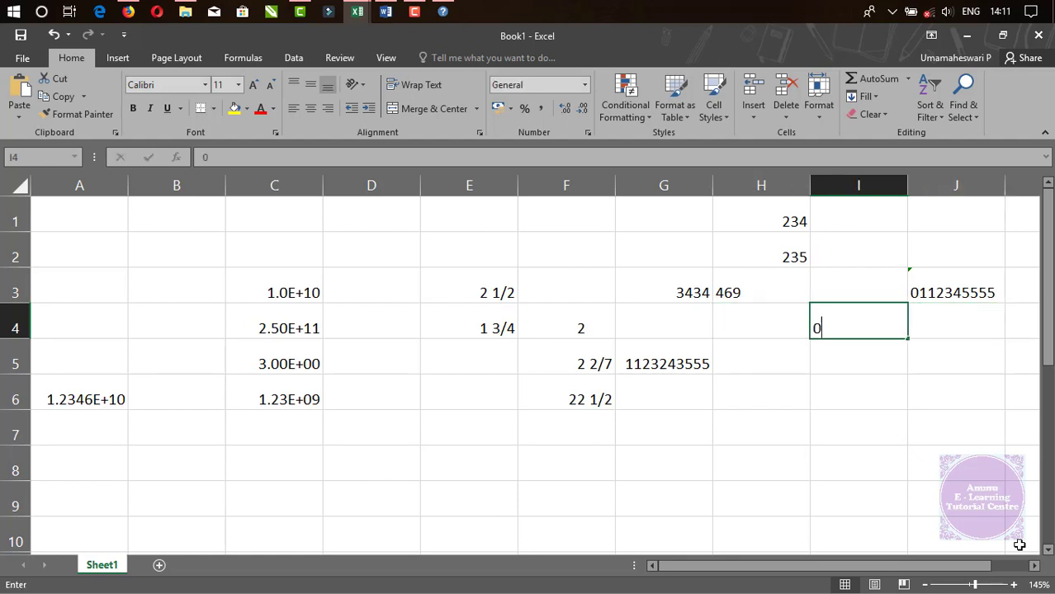
type("11-")
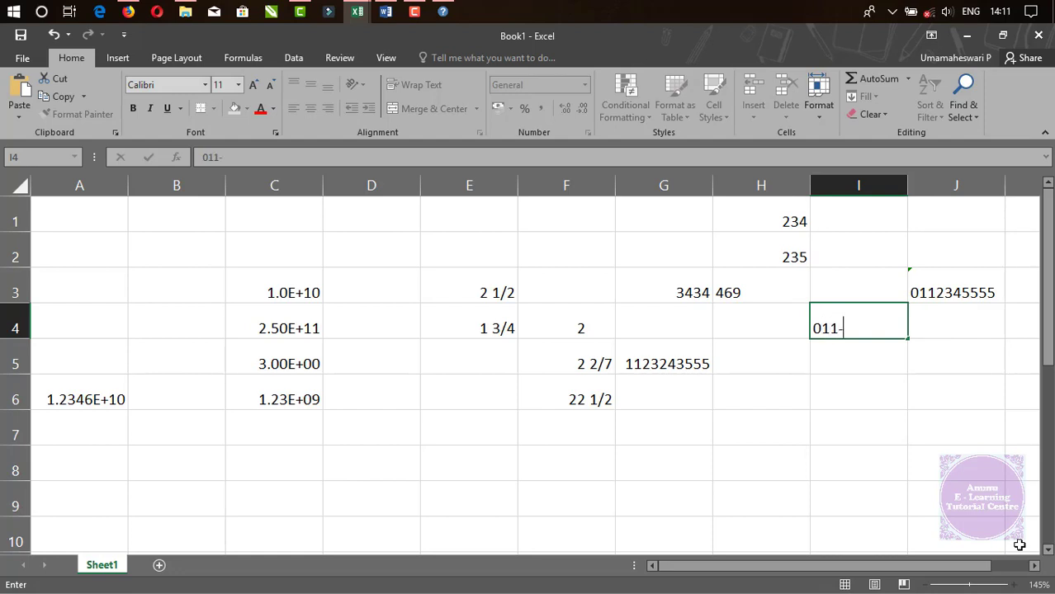
type("234567")
key("Return")
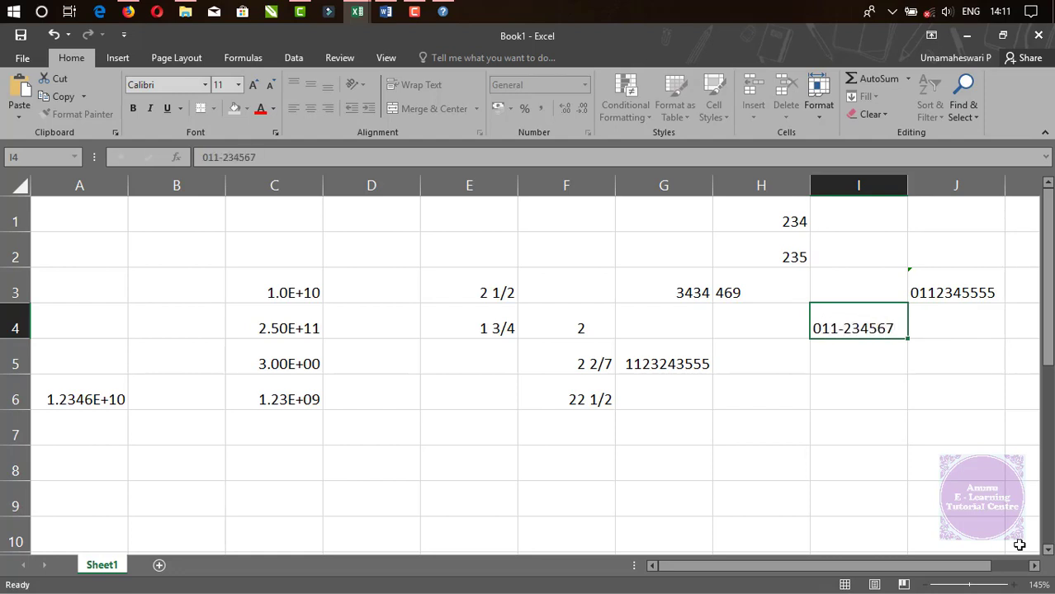
key("Up")
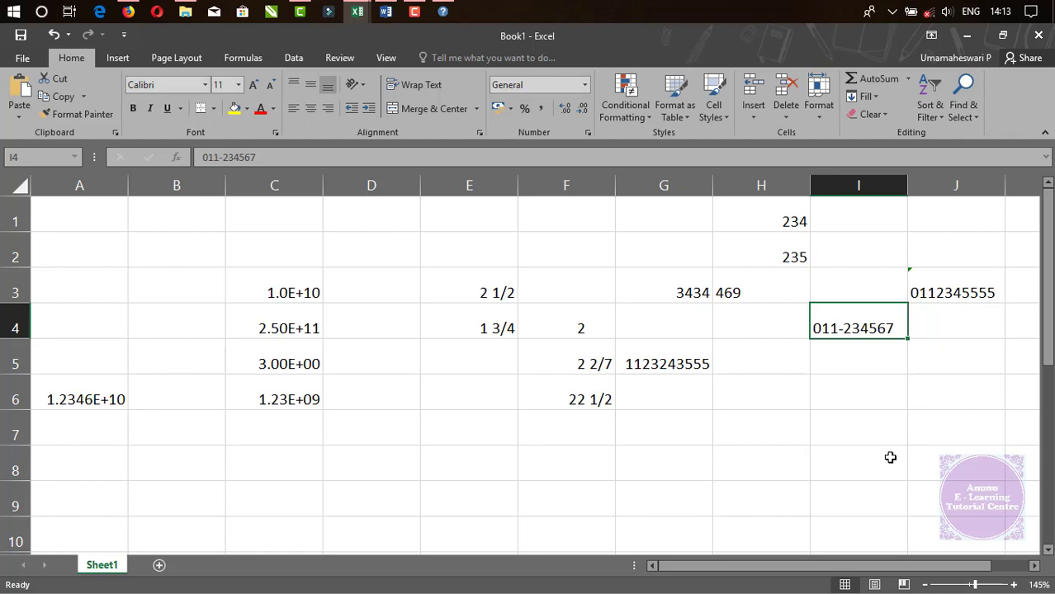
left_click(585, 88)
scroll(640, 253, "down", 1)
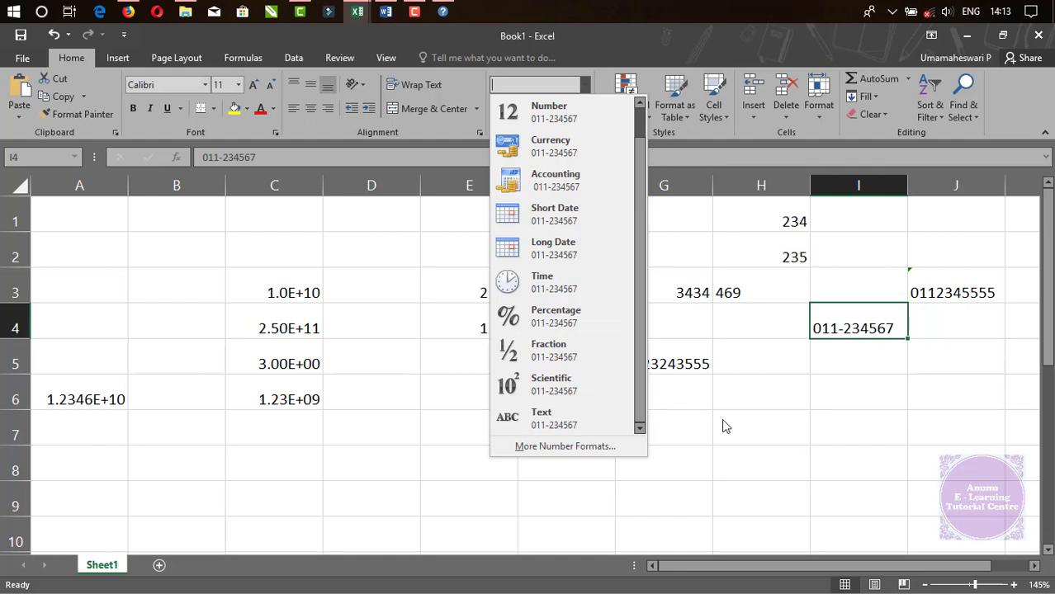
left_click(828, 415)
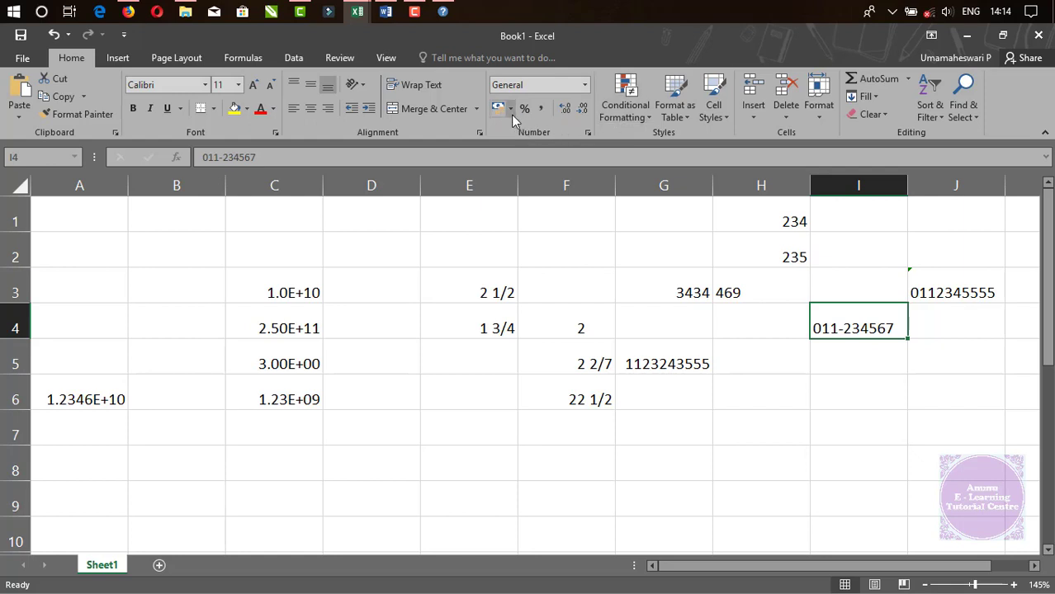
left_click(511, 109)
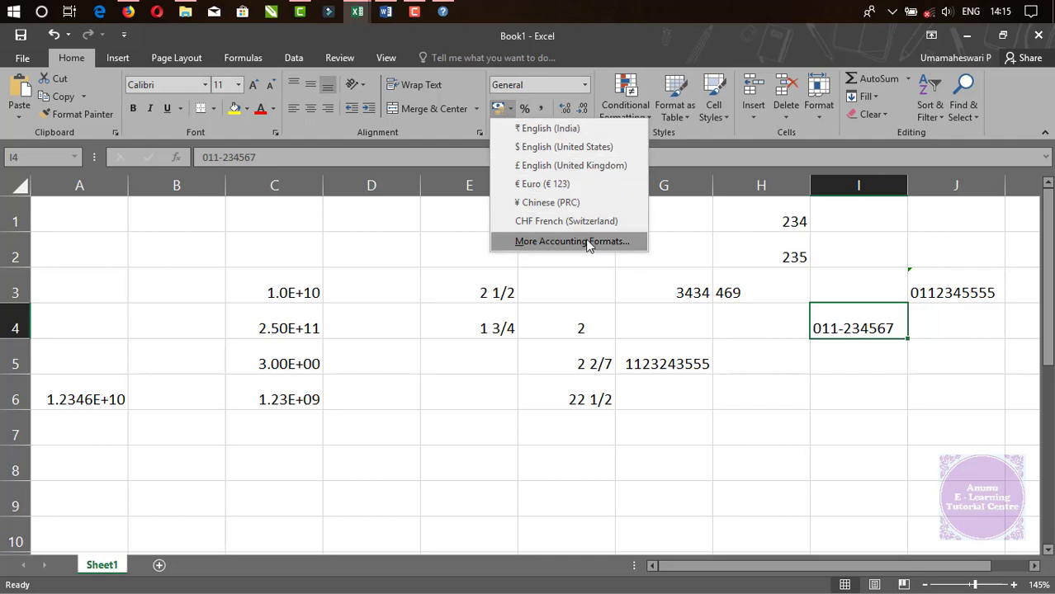
- Dismiss the currency and format lists, then show the number format choices for empty cell F2
left_click(681, 235)
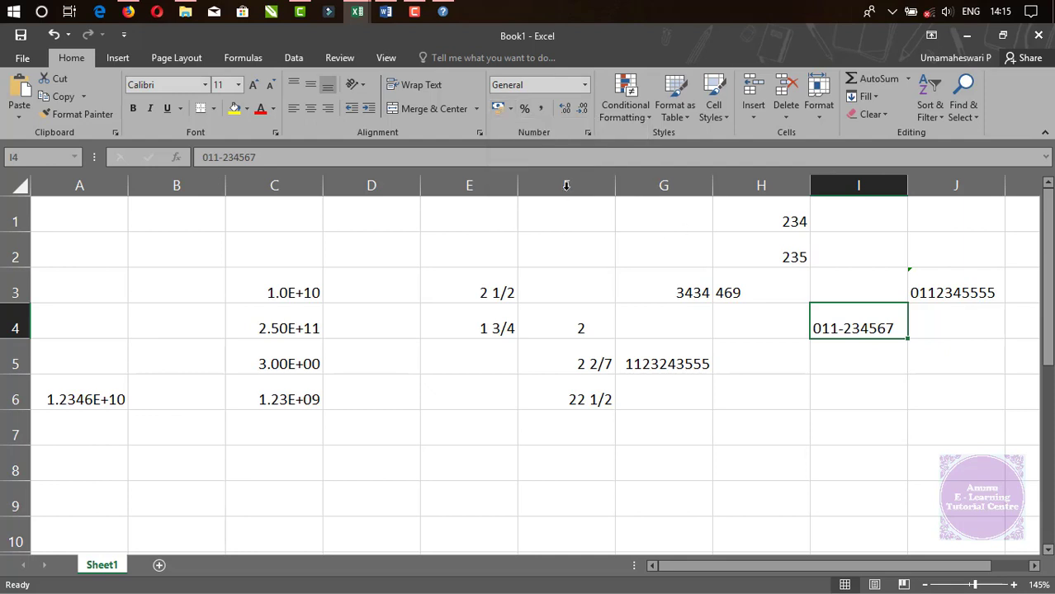
left_click(584, 84)
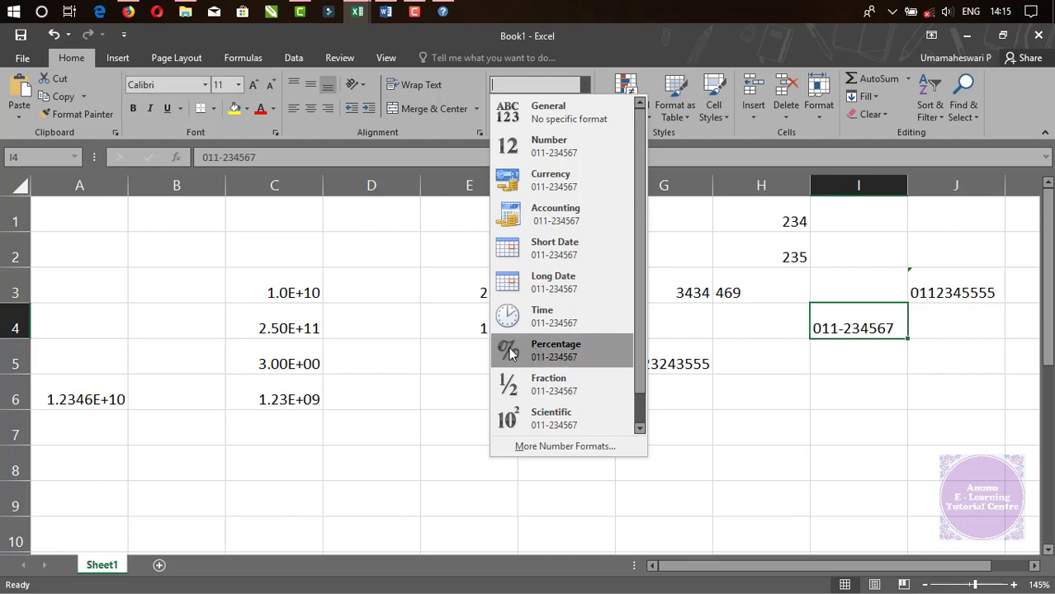
left_click(685, 324)
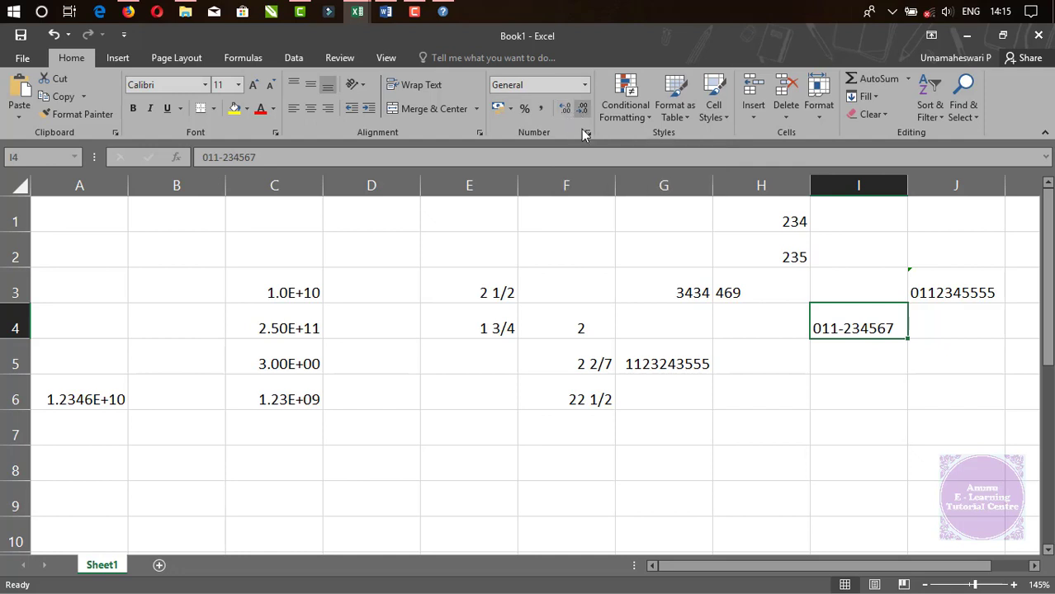
left_click(601, 251)
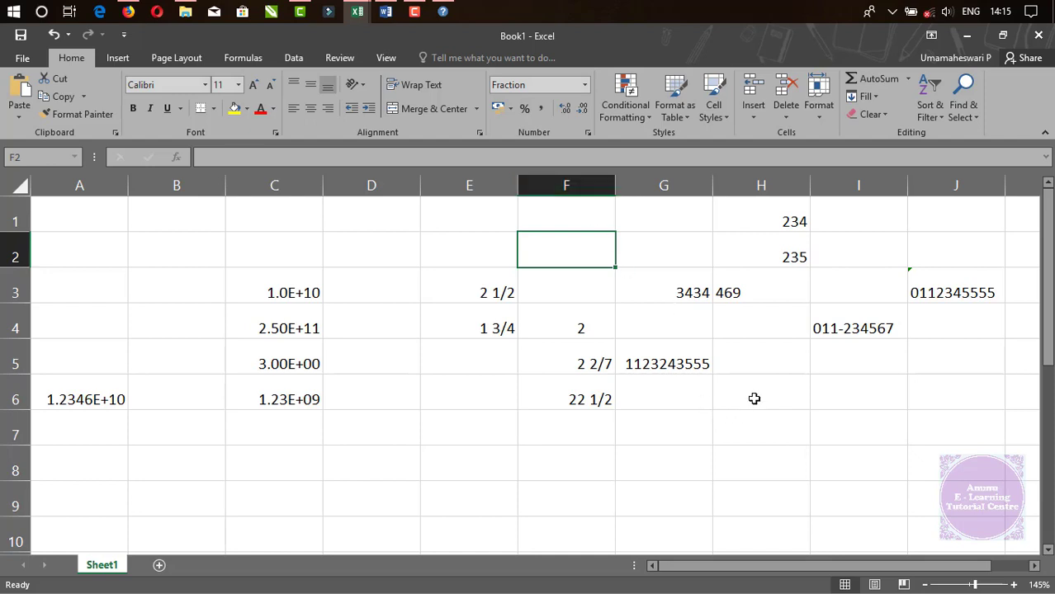
left_click(584, 84)
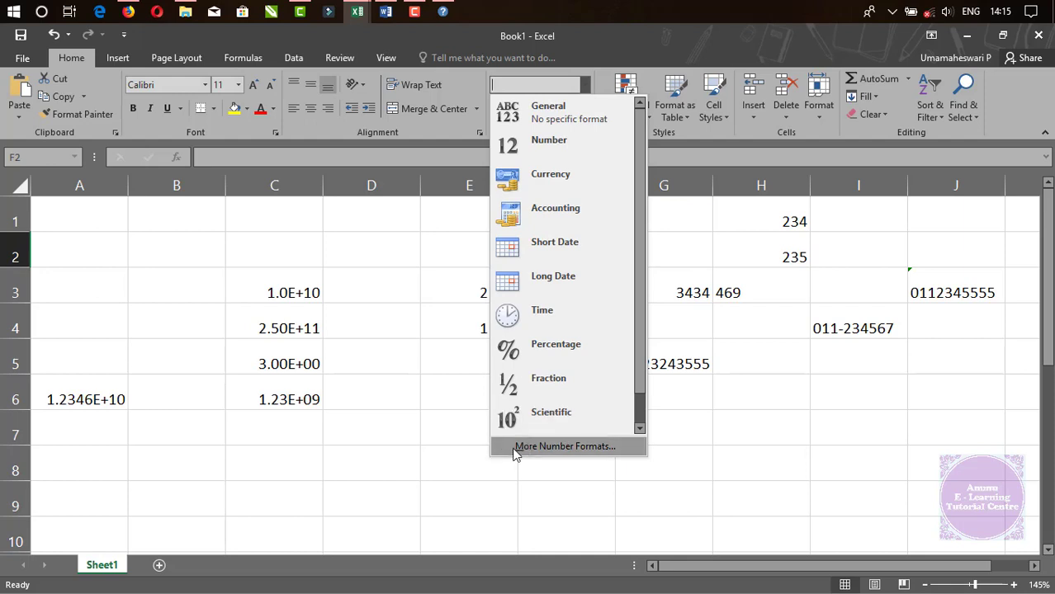
left_click(557, 446)
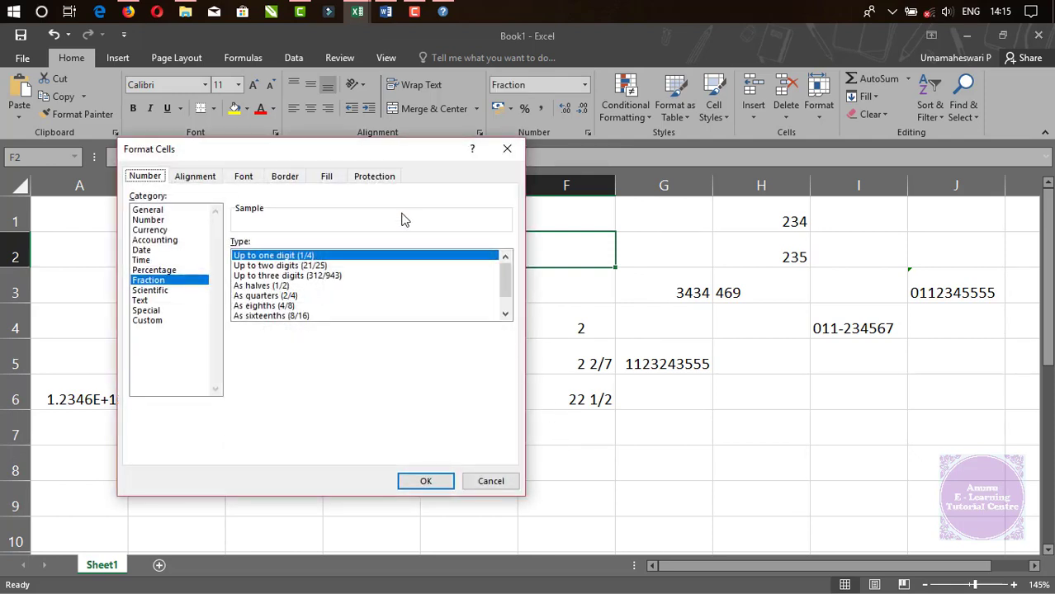
left_click_drag(295, 153, 506, 165)
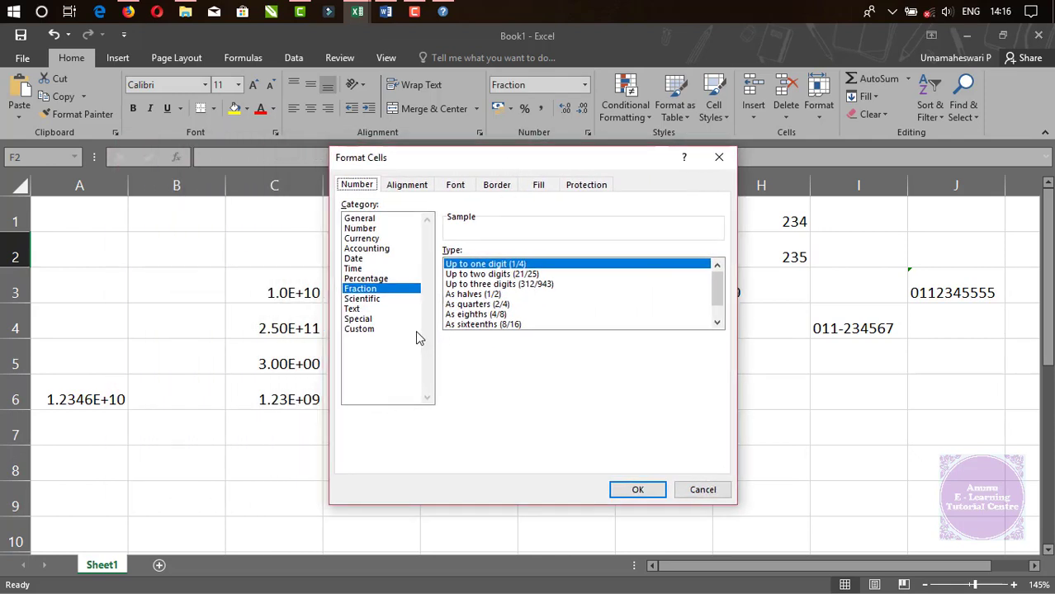
left_click(358, 320)
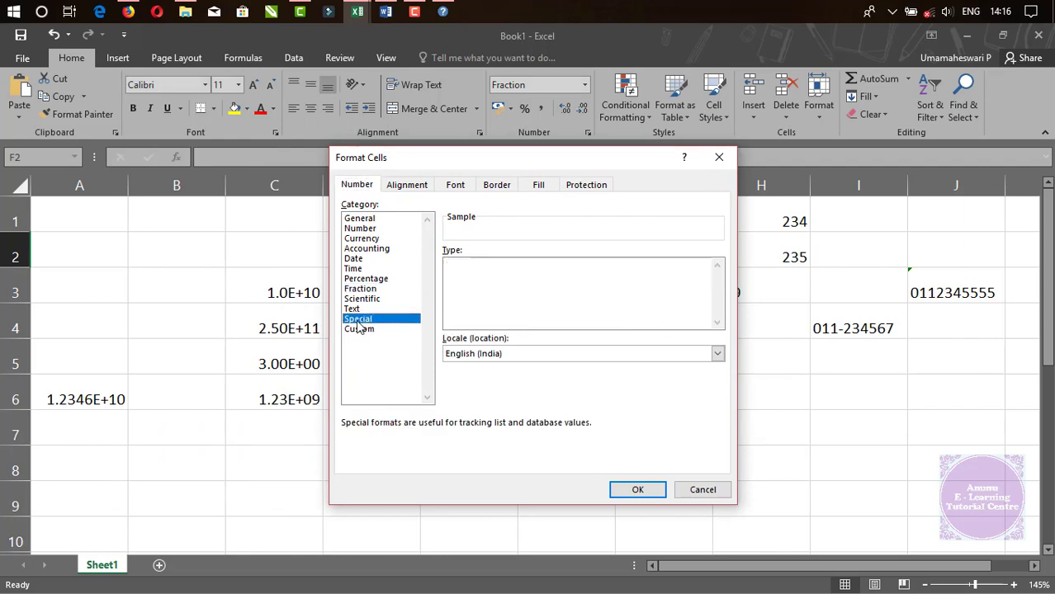
left_click(360, 331)
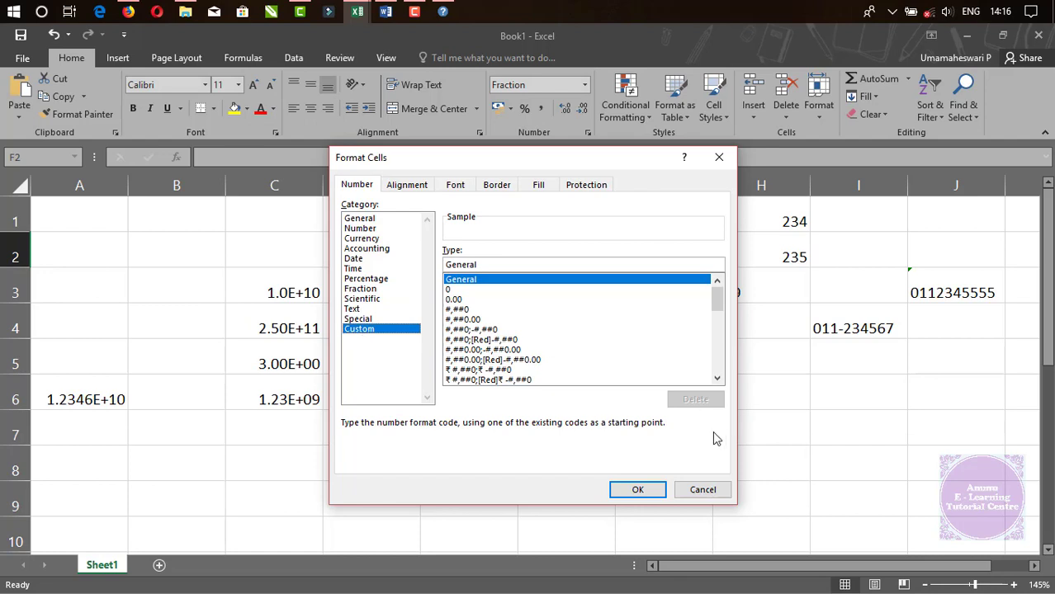
left_click(700, 493)
left_click(425, 13)
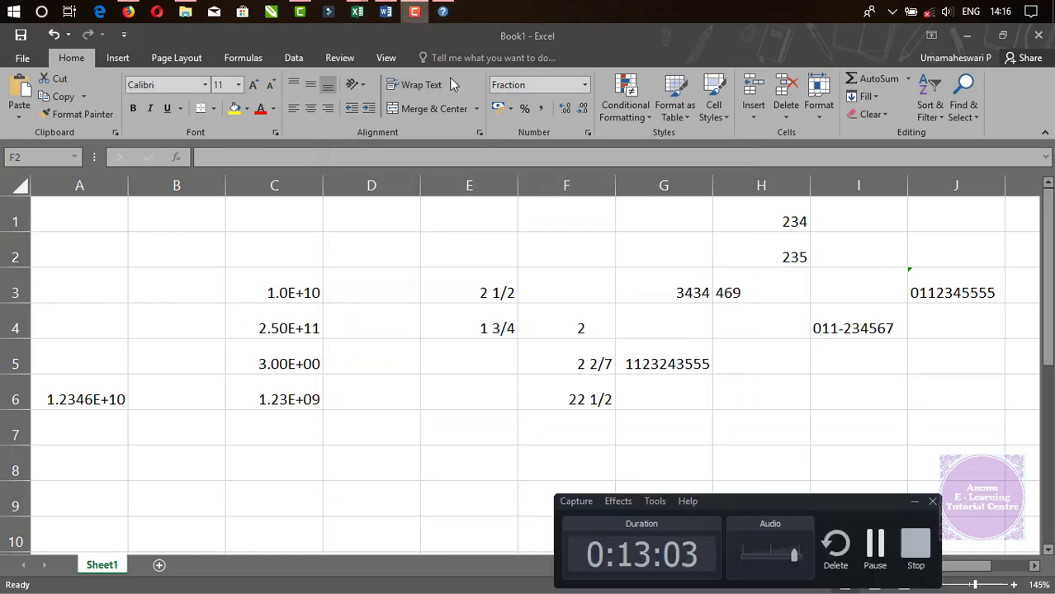